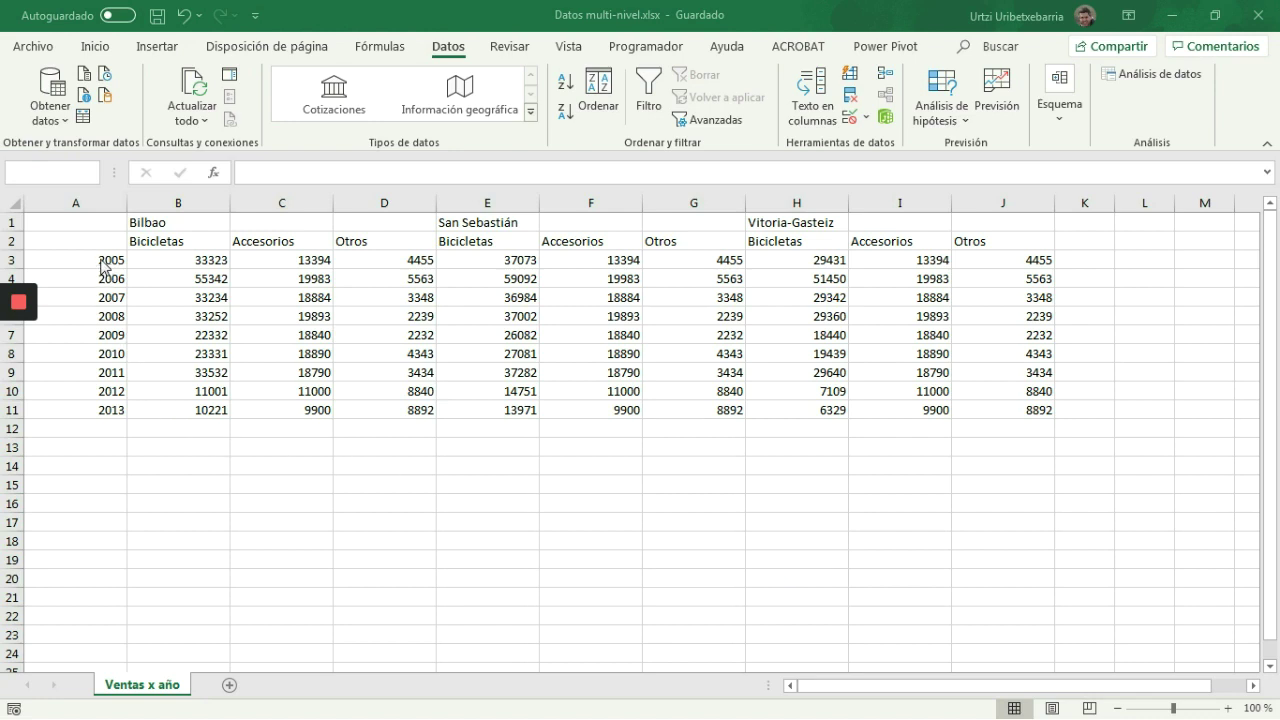
Examine the year column, the two header rows with cities and product families, and Bilbao's sales figures in the source worksheet.
drag(97, 258, 101, 409)
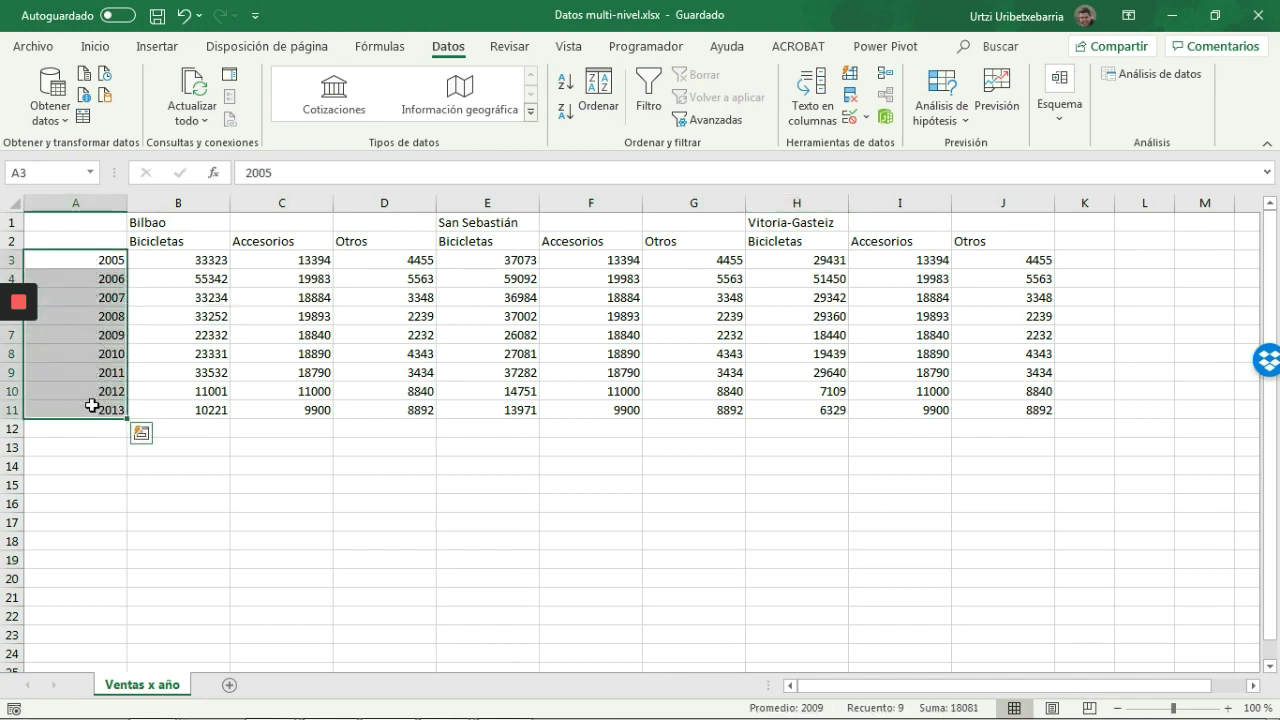
drag(140, 218, 994, 250)
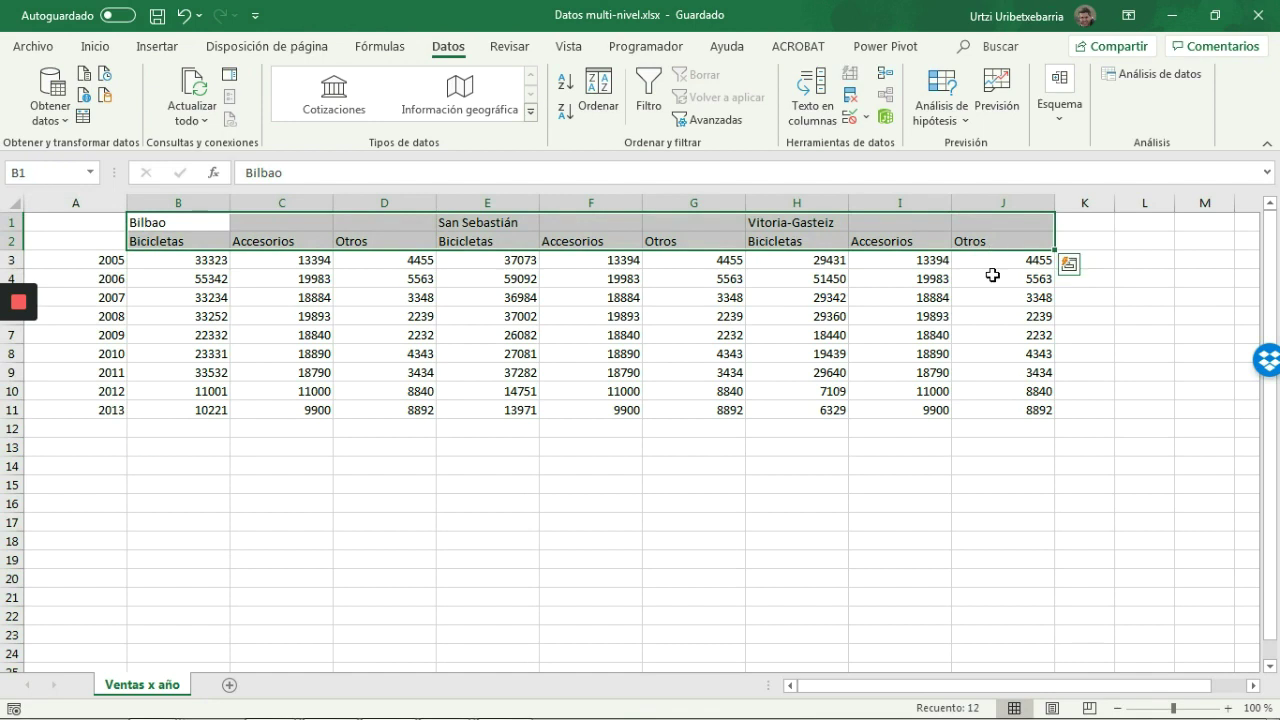
click(737, 527)
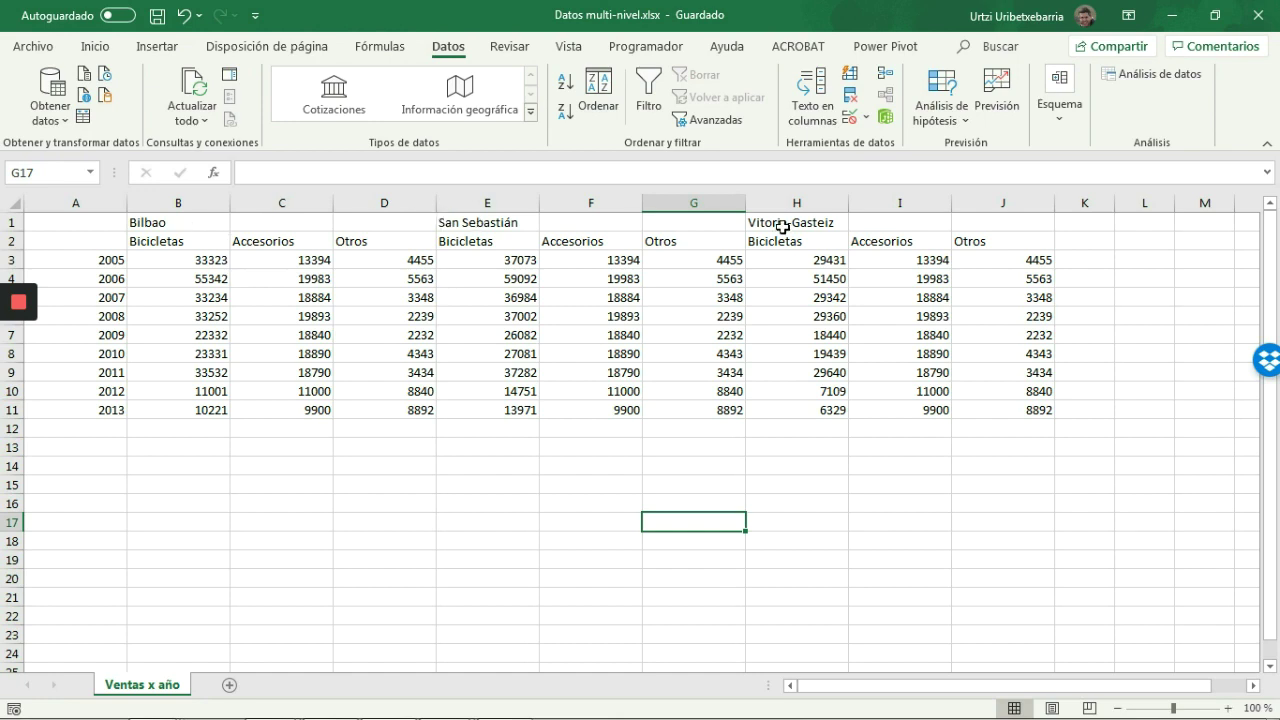
drag(177, 222, 975, 224)
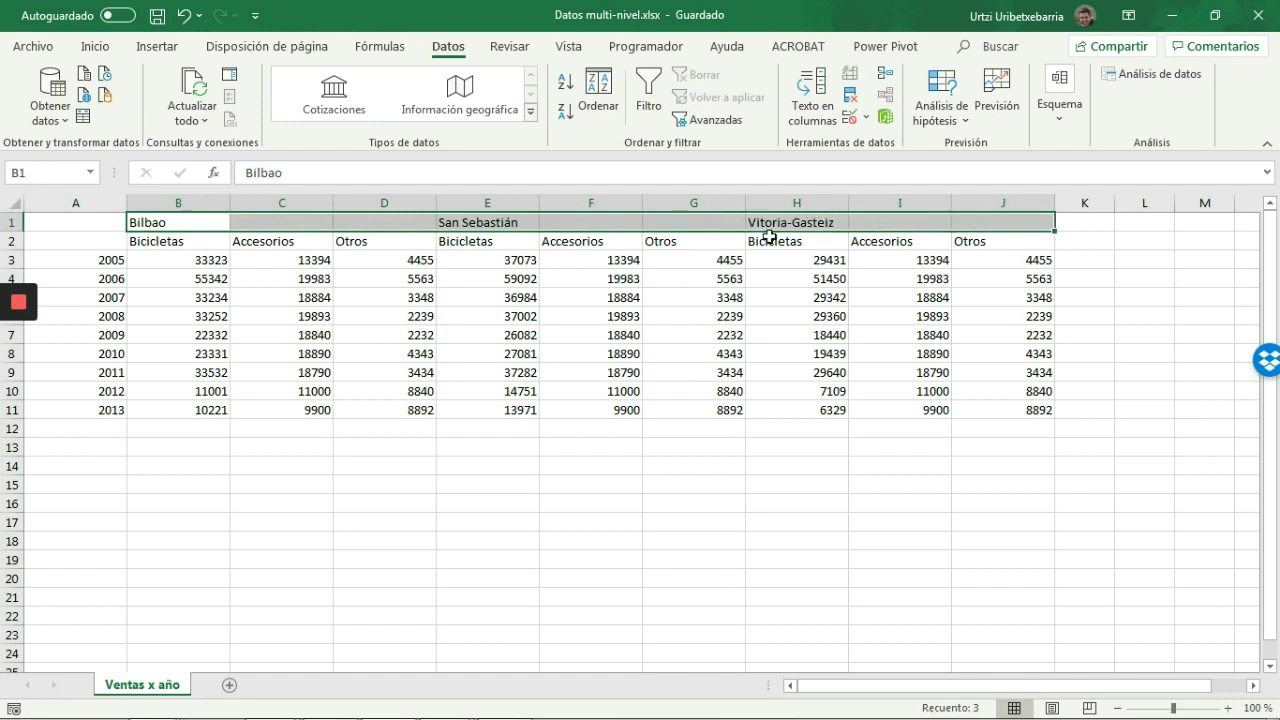
drag(150, 242, 354, 242)
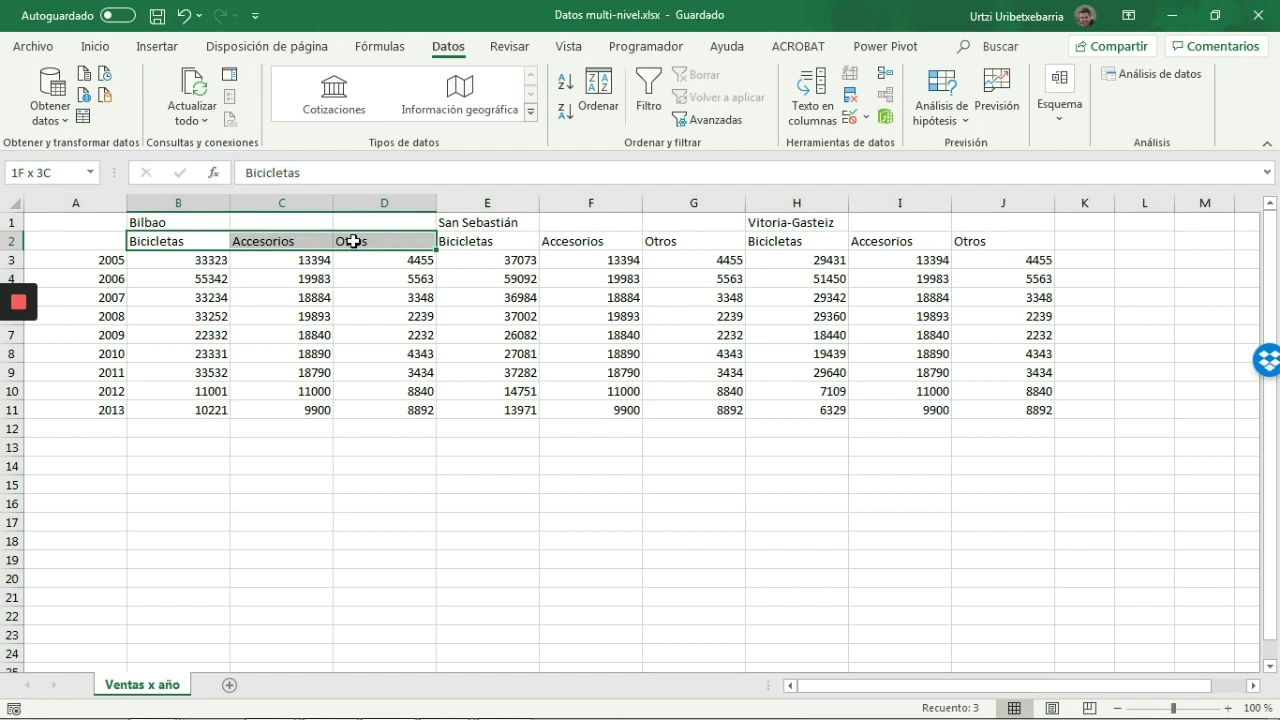
drag(200, 264, 418, 416)
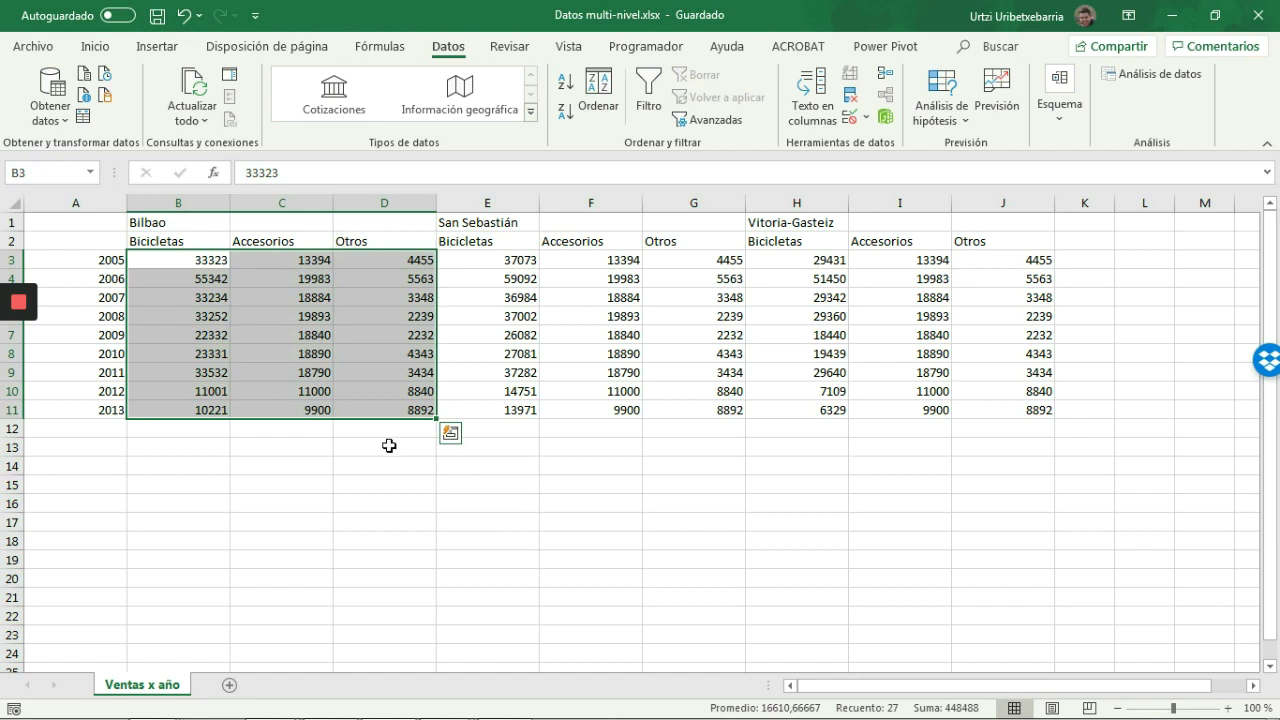
click(176, 221)
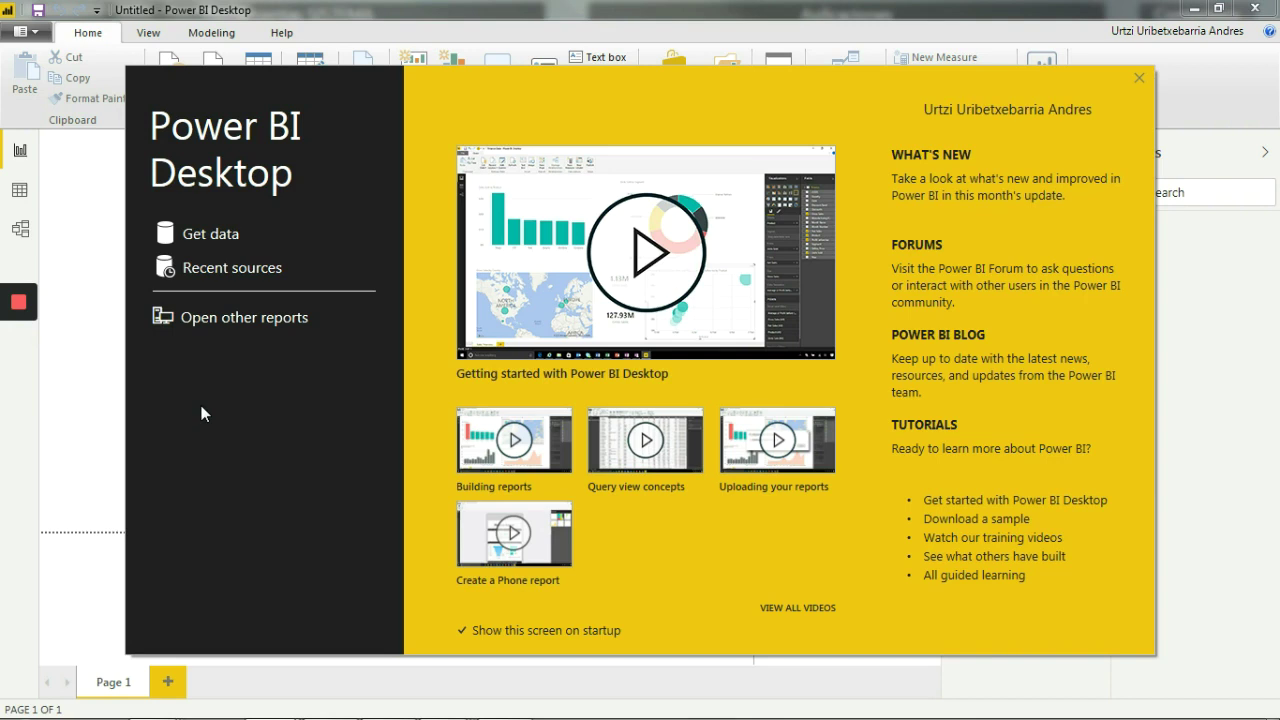
In Power BI Desktop, connect to the Excel workbook Datos multi-nivel.xlsx and open its Ventas x año sheet for transformation.
click(226, 232)
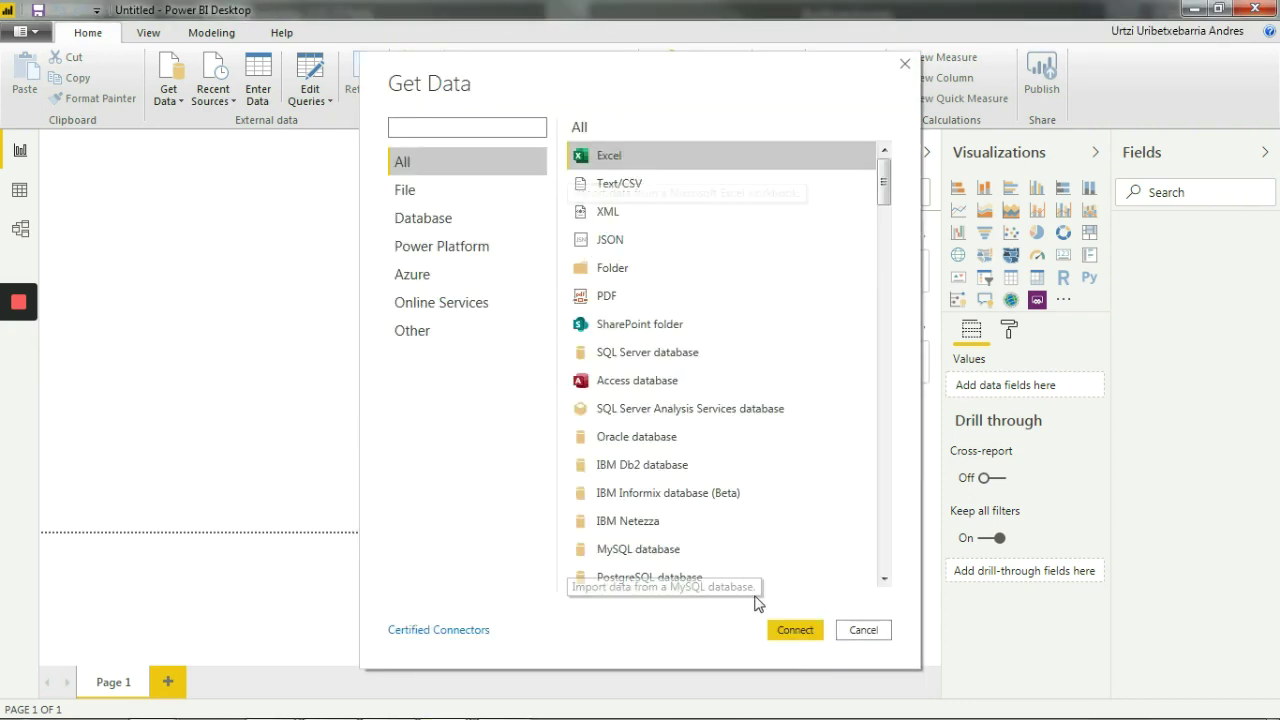
click(795, 630)
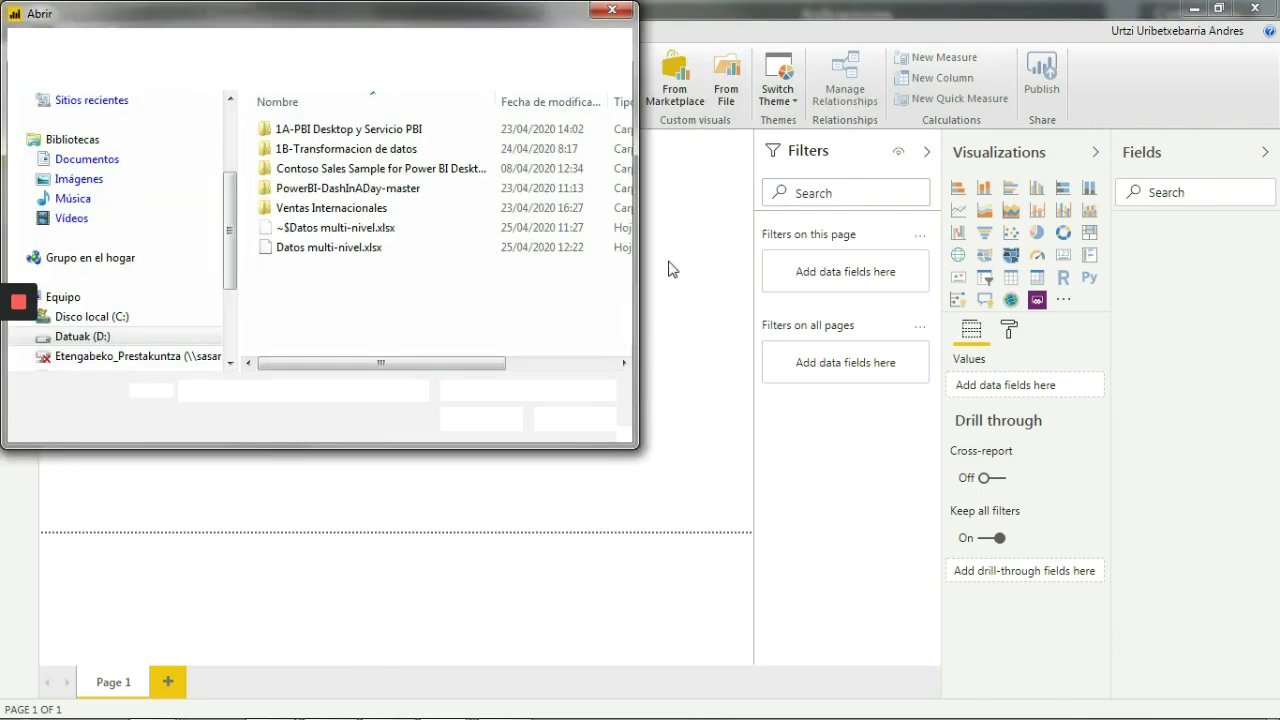
click(340, 247)
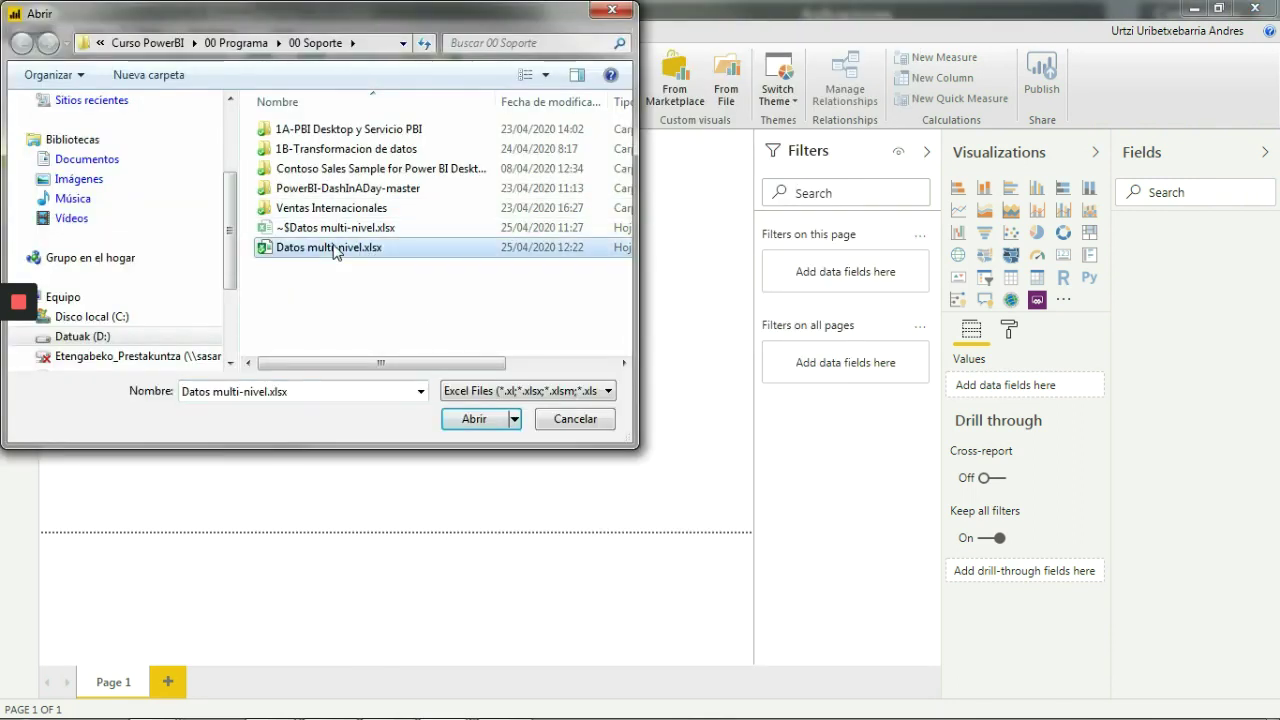
click(474, 419)
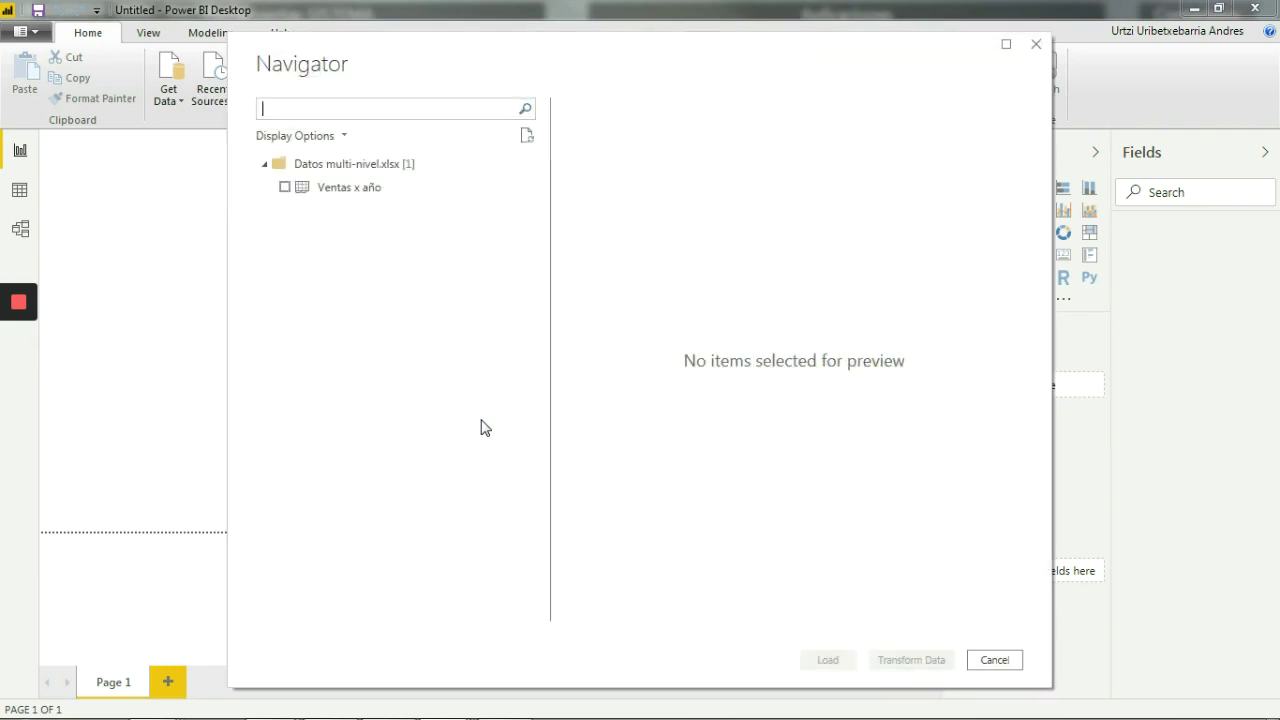
click(285, 187)
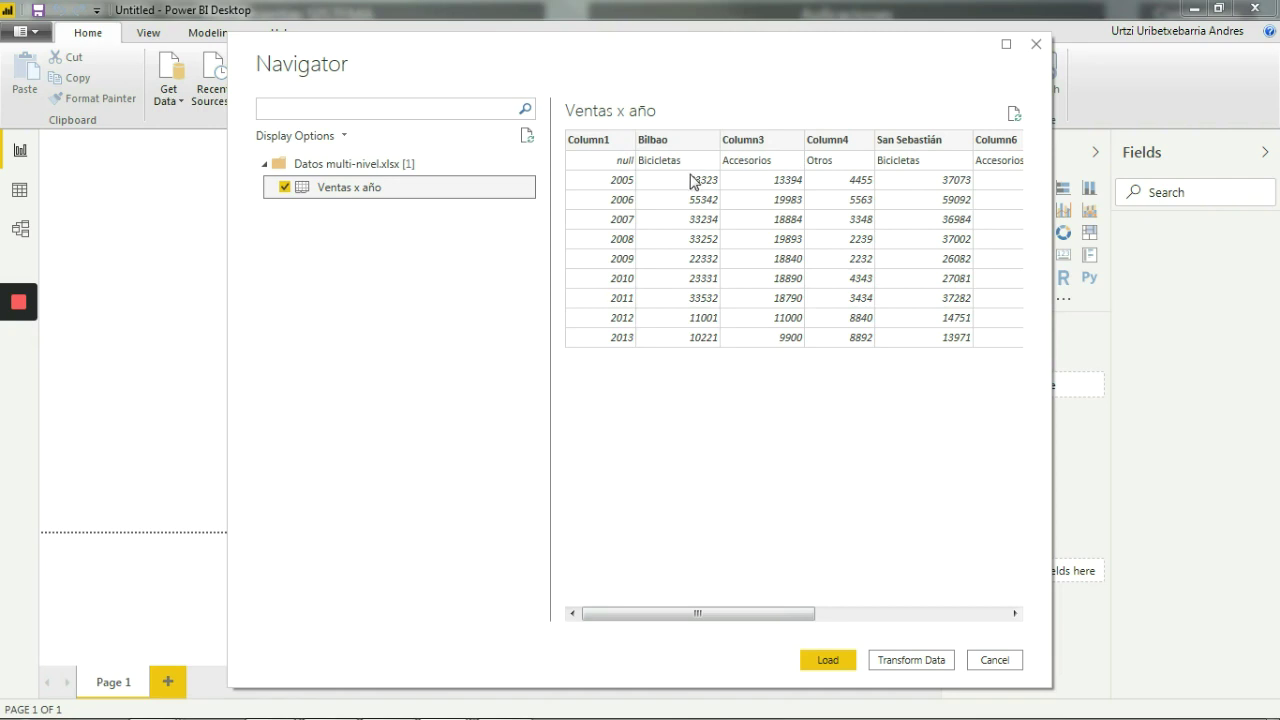
click(910, 660)
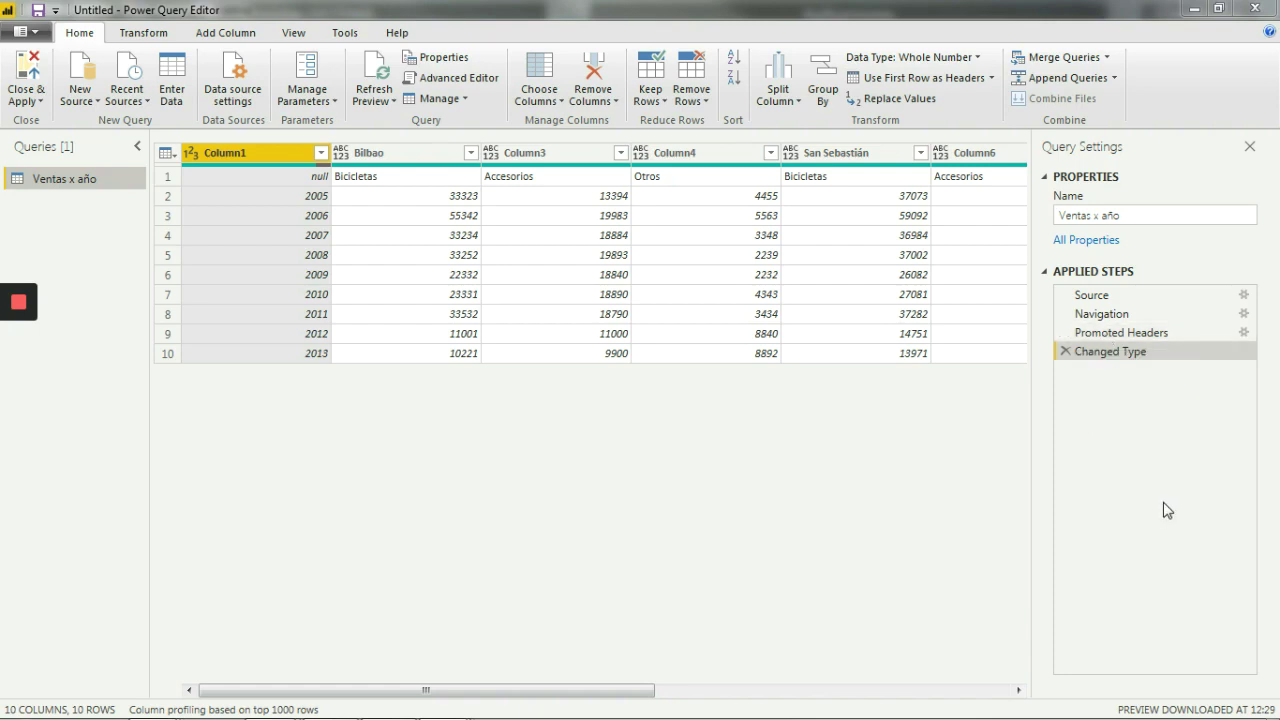
Remove the automatic Changed Type and Promoted Headers steps from the Ventas x año query.
click(1065, 352)
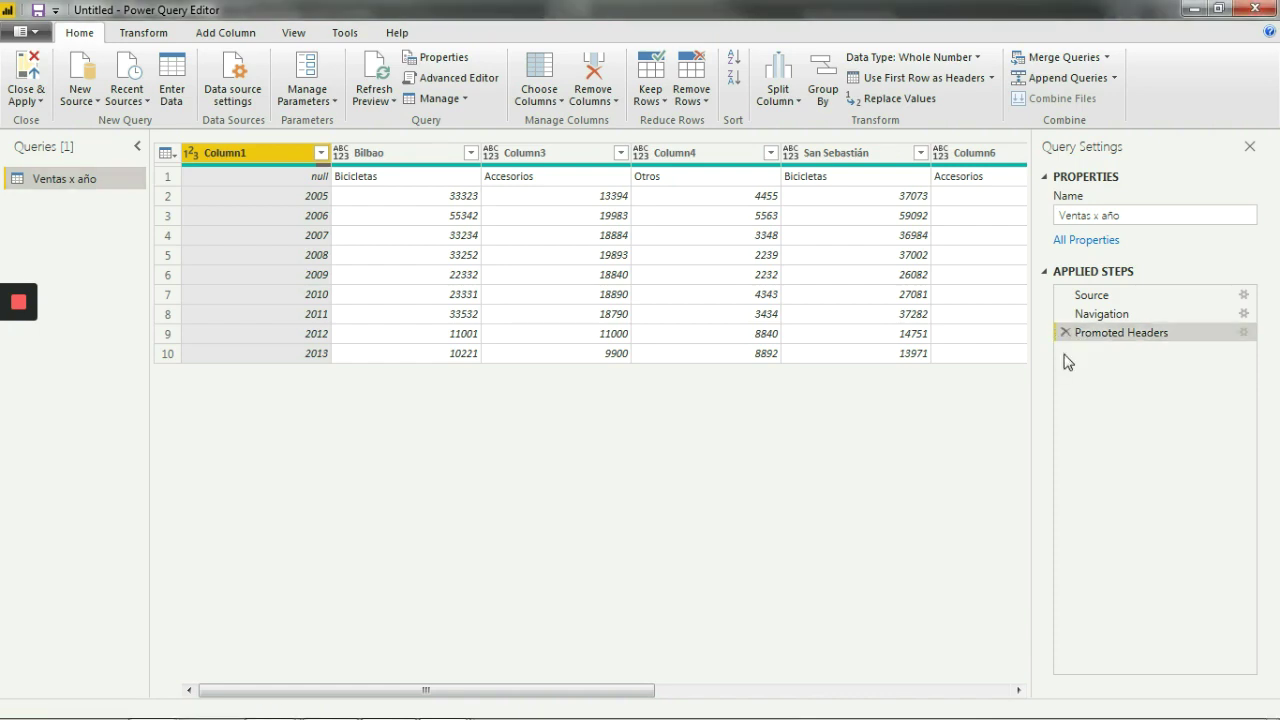
click(1065, 333)
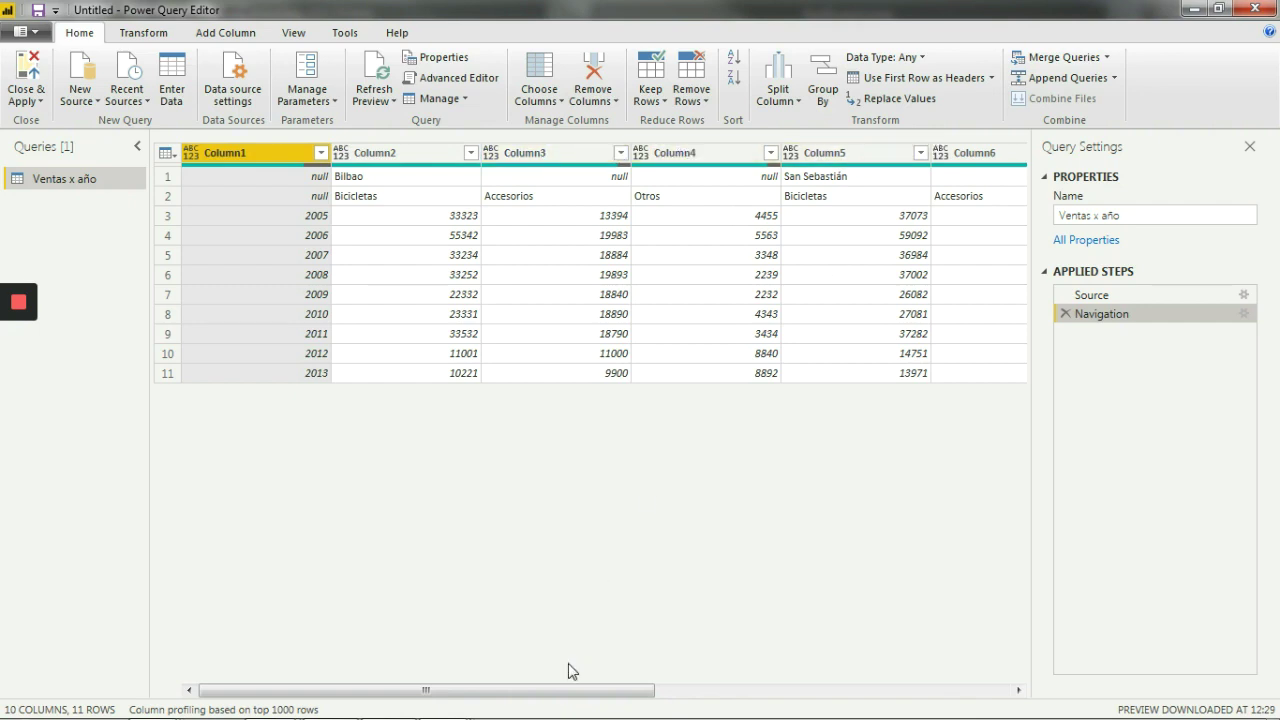
drag(572, 689, 446, 712)
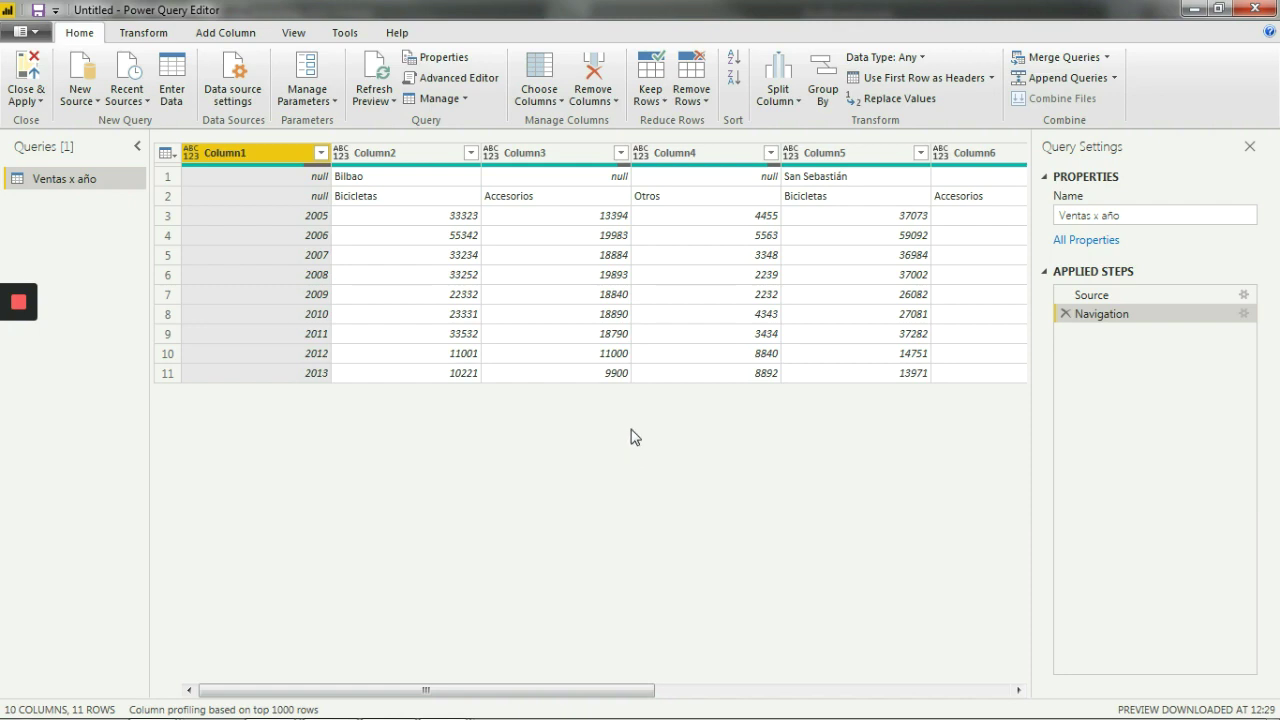
Transpose the Ventas x año table and use its first row as headers.
click(144, 40)
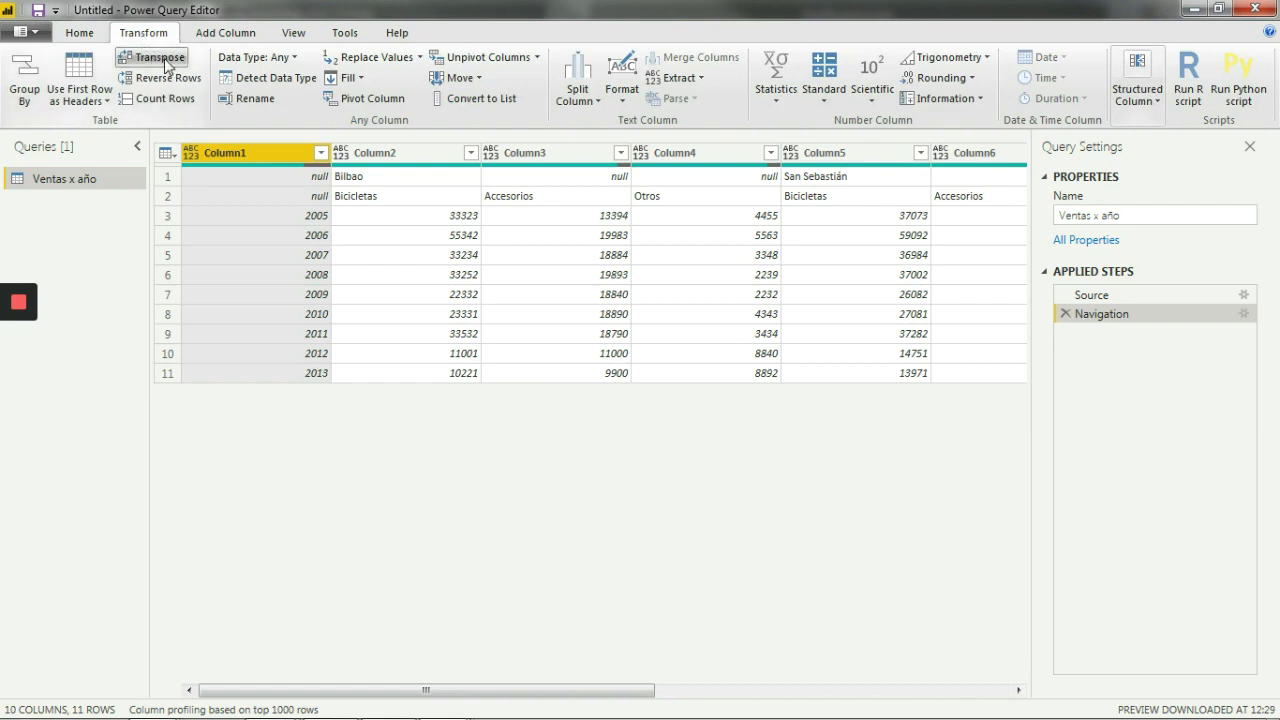
click(172, 62)
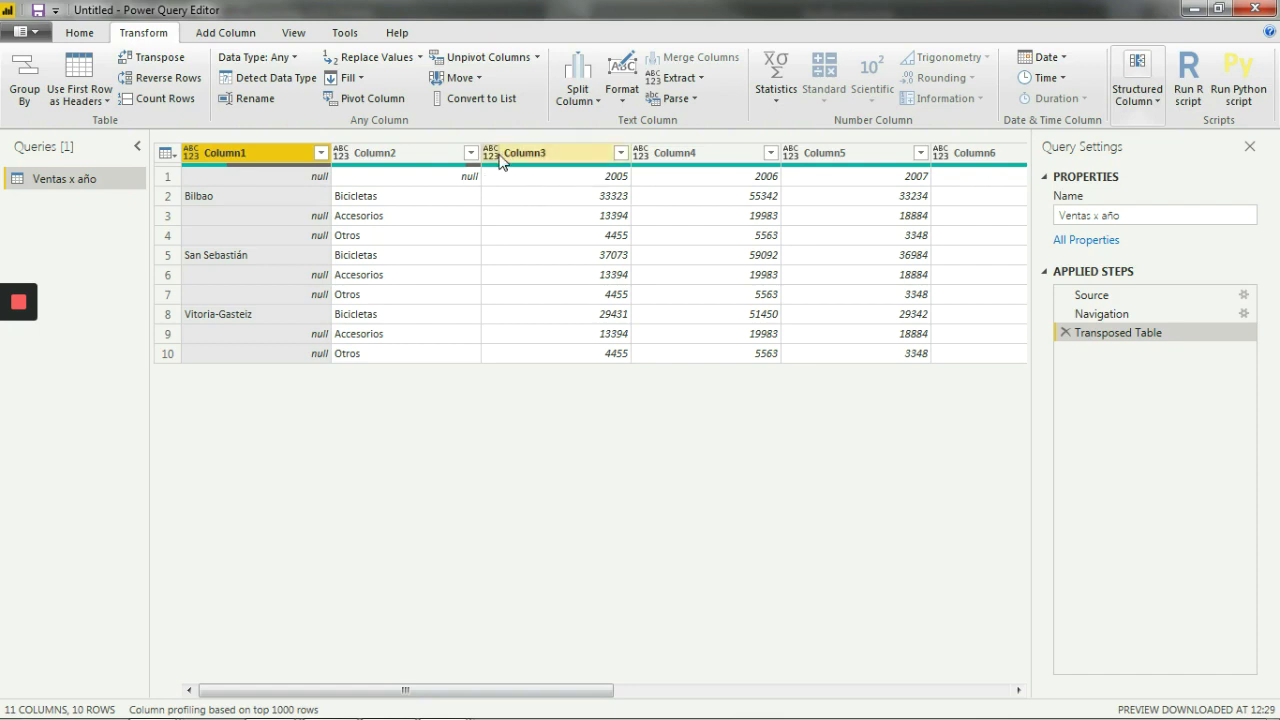
drag(569, 690, 397, 658)
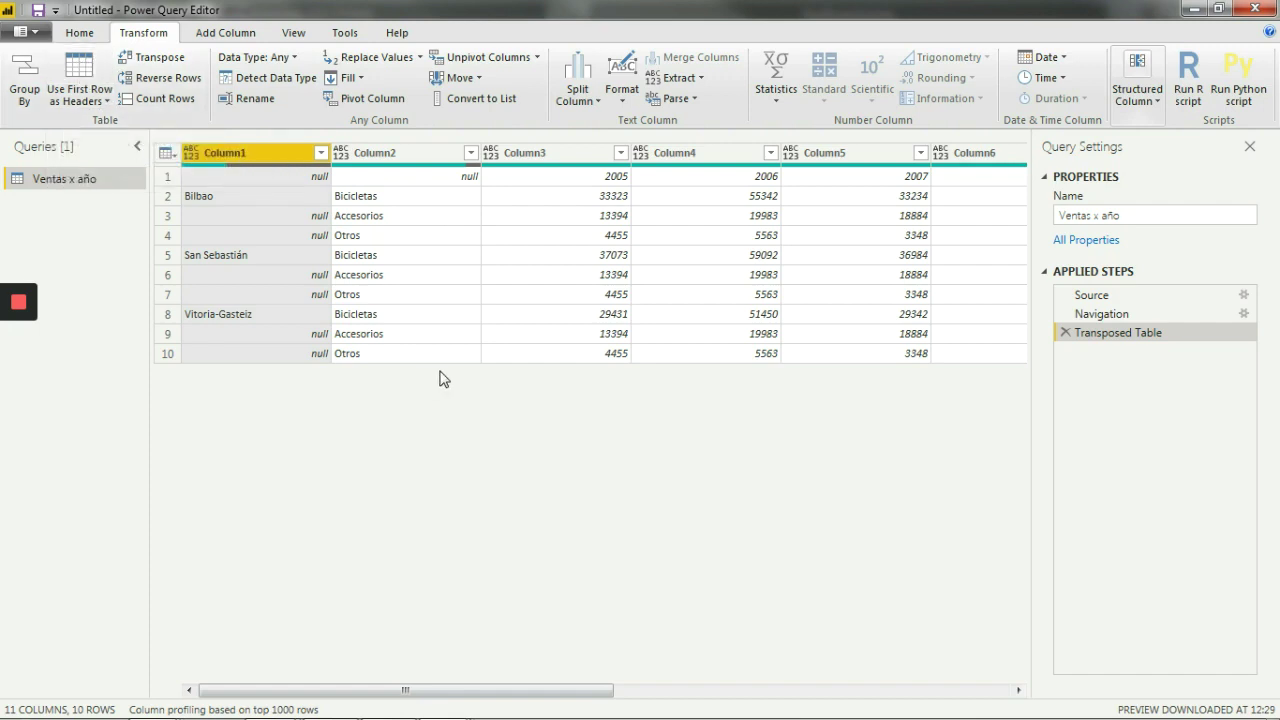
click(166, 153)
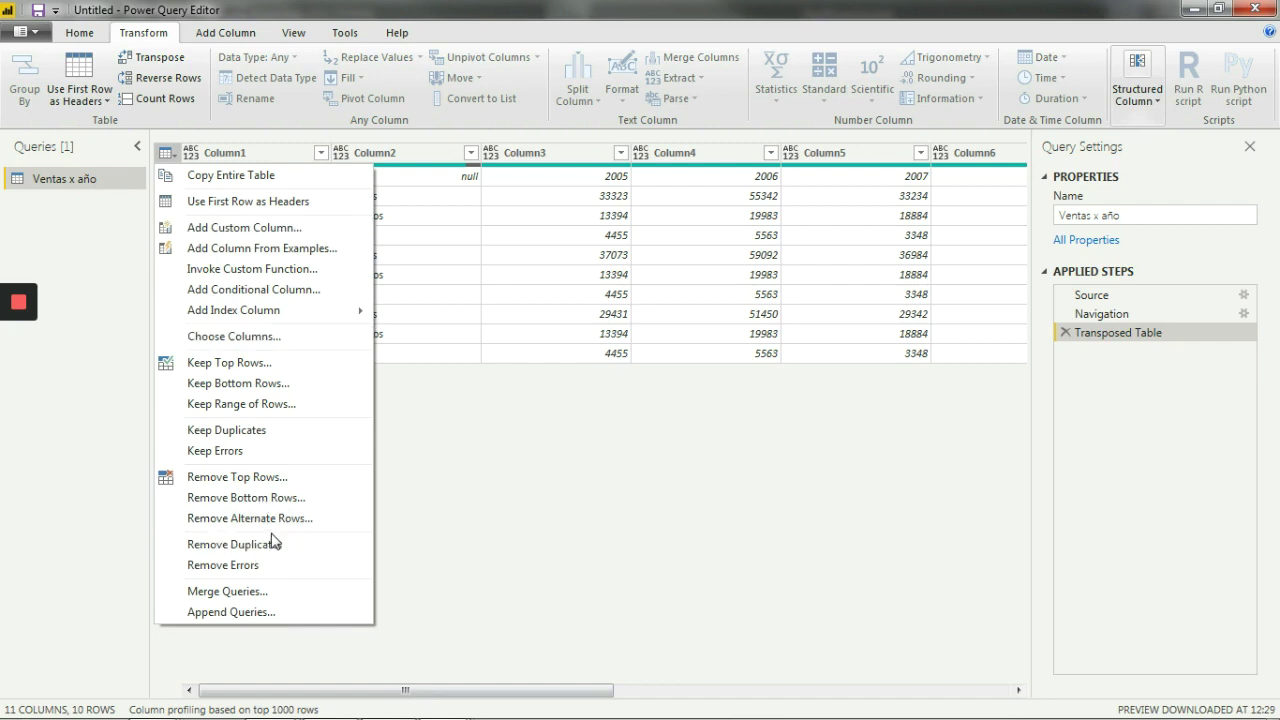
click(277, 213)
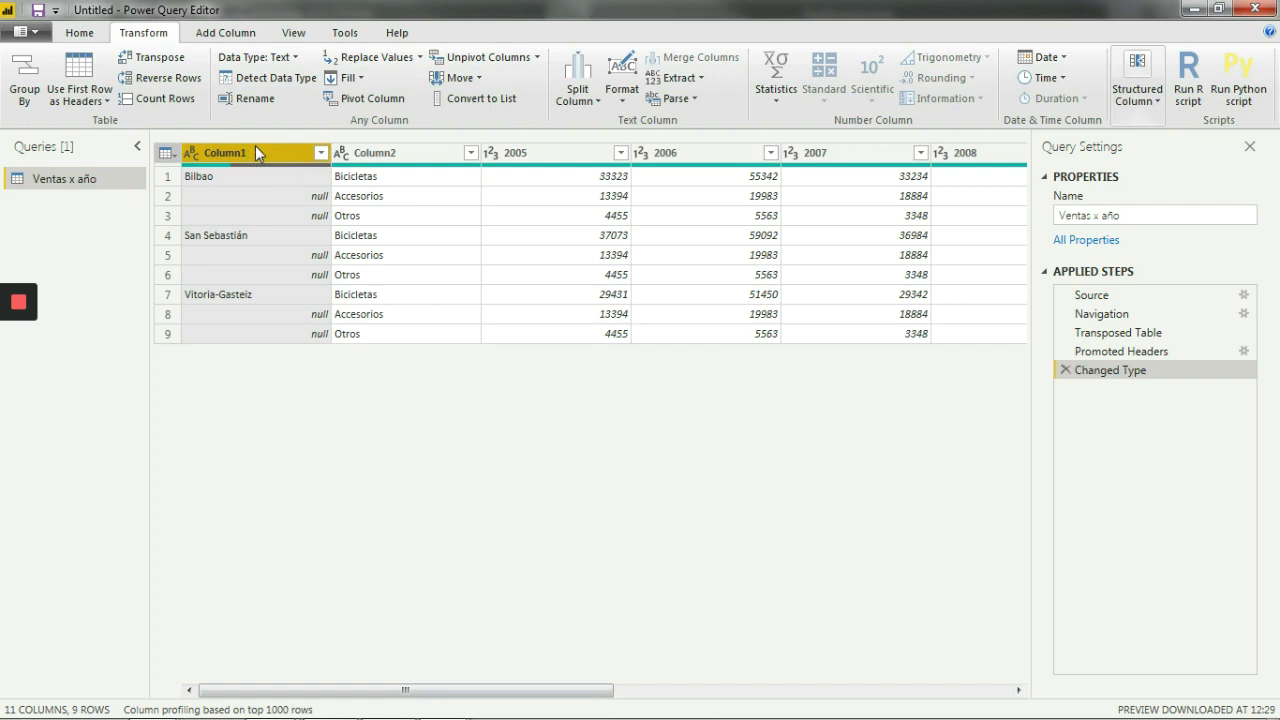
Fill the city names down through the empty cells of Column1 and rename the column Ciudad.
click(360, 77)
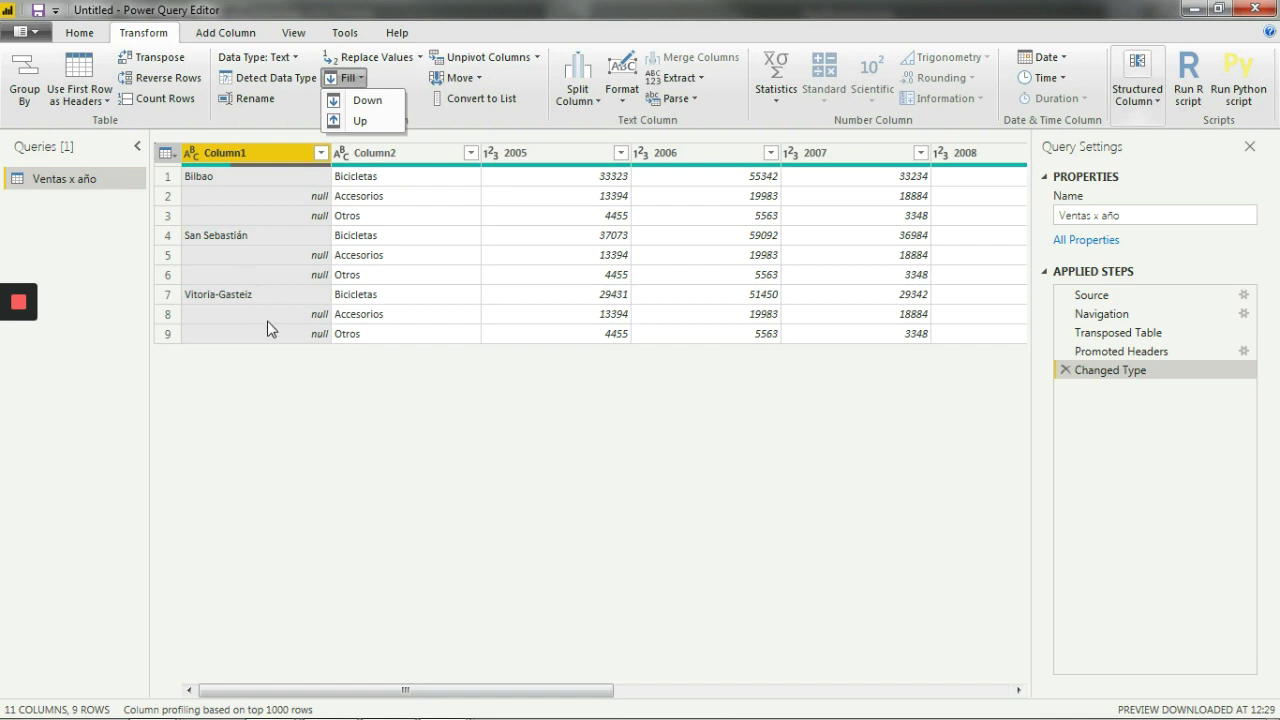
click(378, 102)
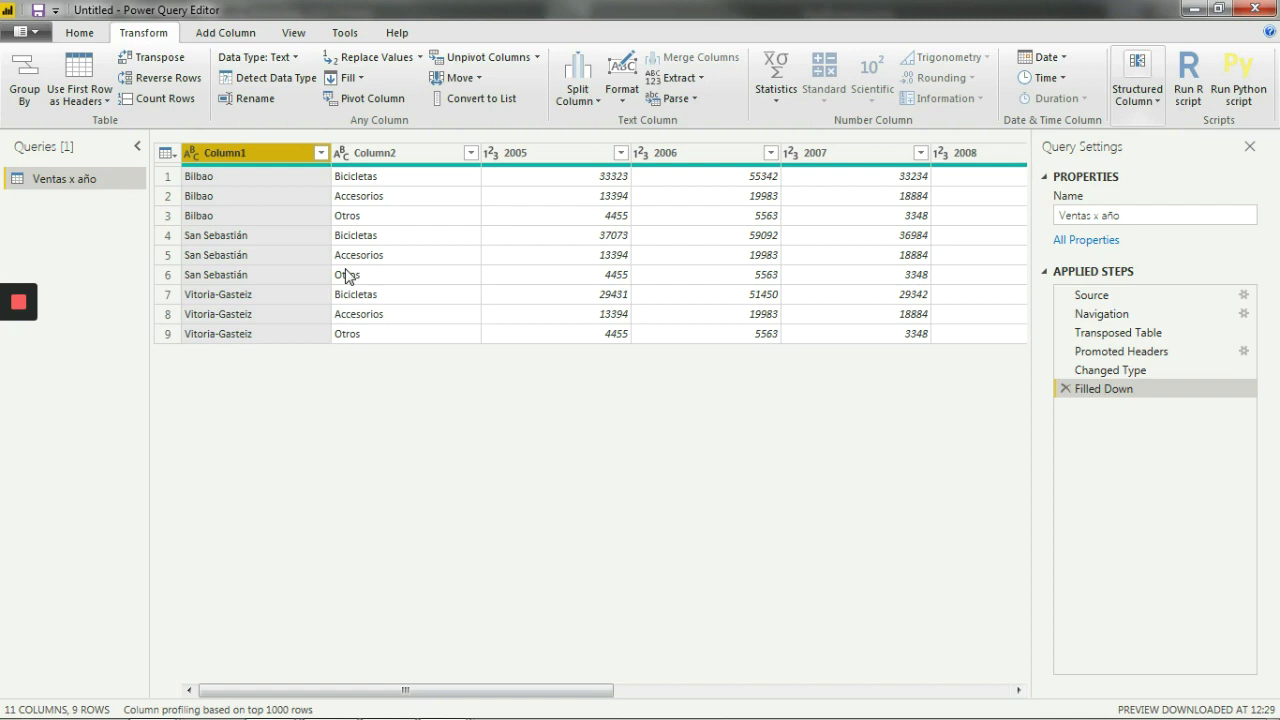
double_click(263, 154)
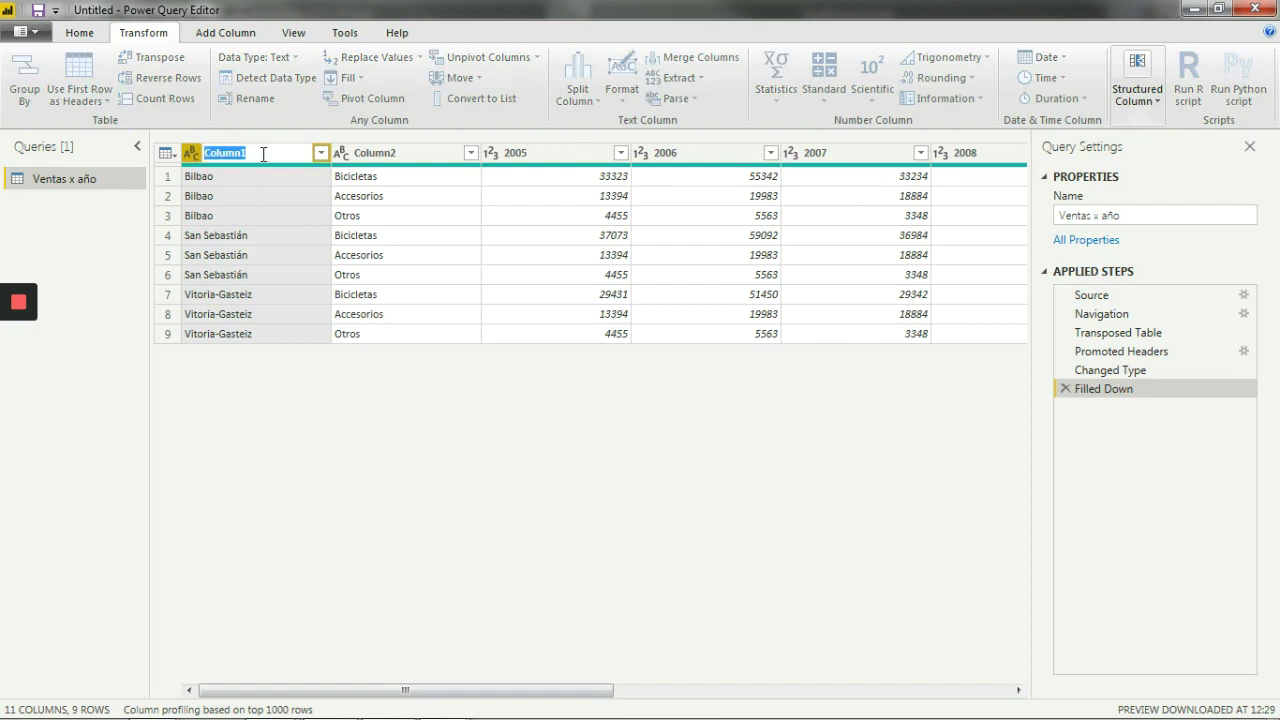
text(Ciudad)
key(Return)
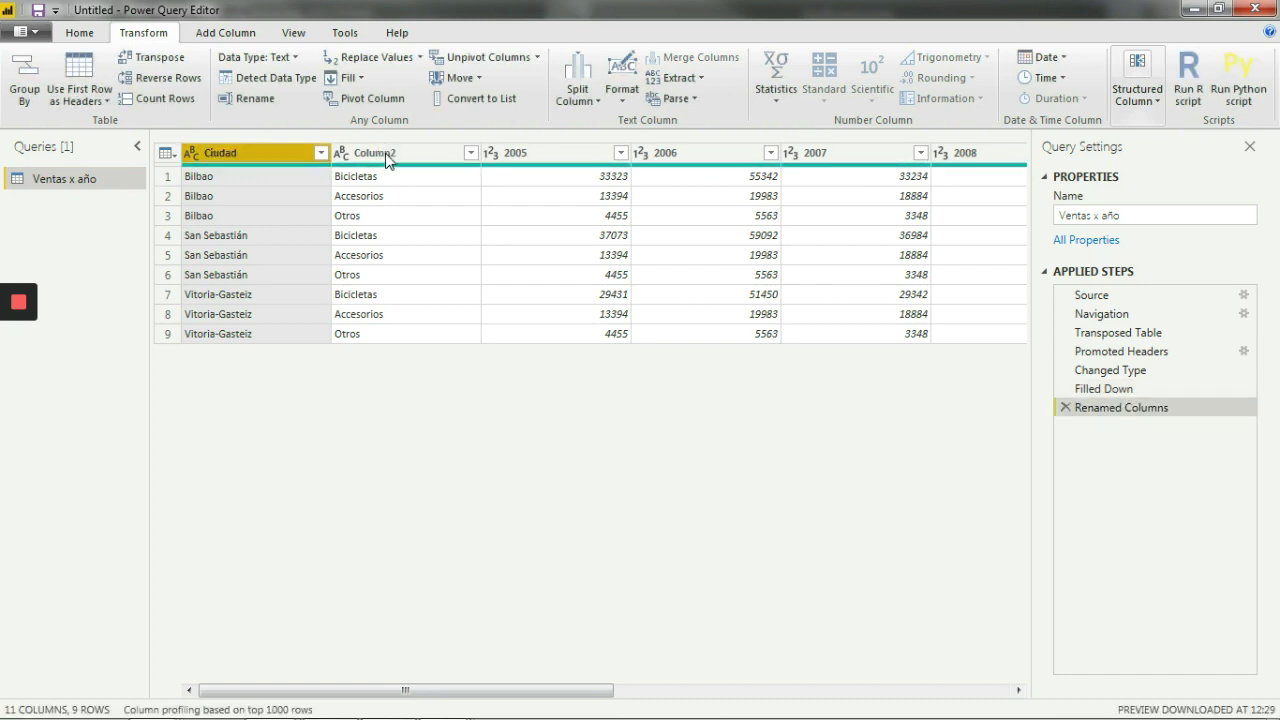
Rename Column2, which holds the product families, as "Familia Pdto.".
double_click(385, 153)
text(Familia P)
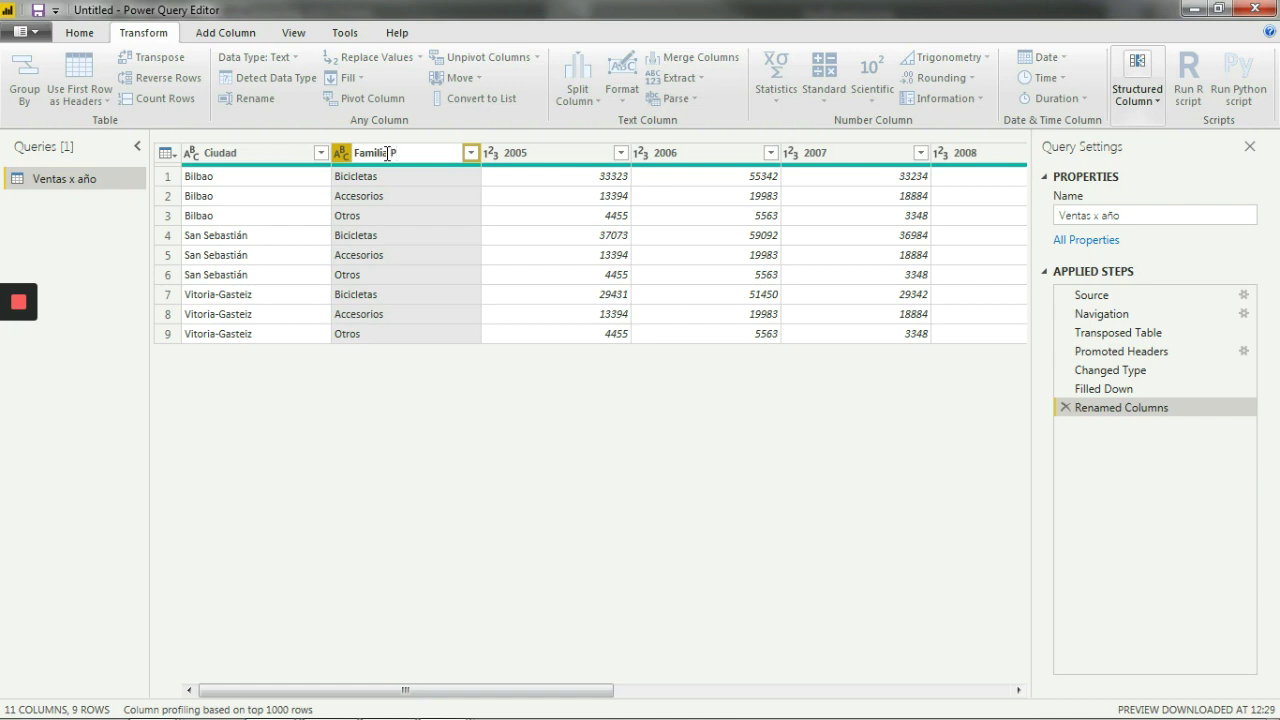
text(dto.)
click(422, 387)
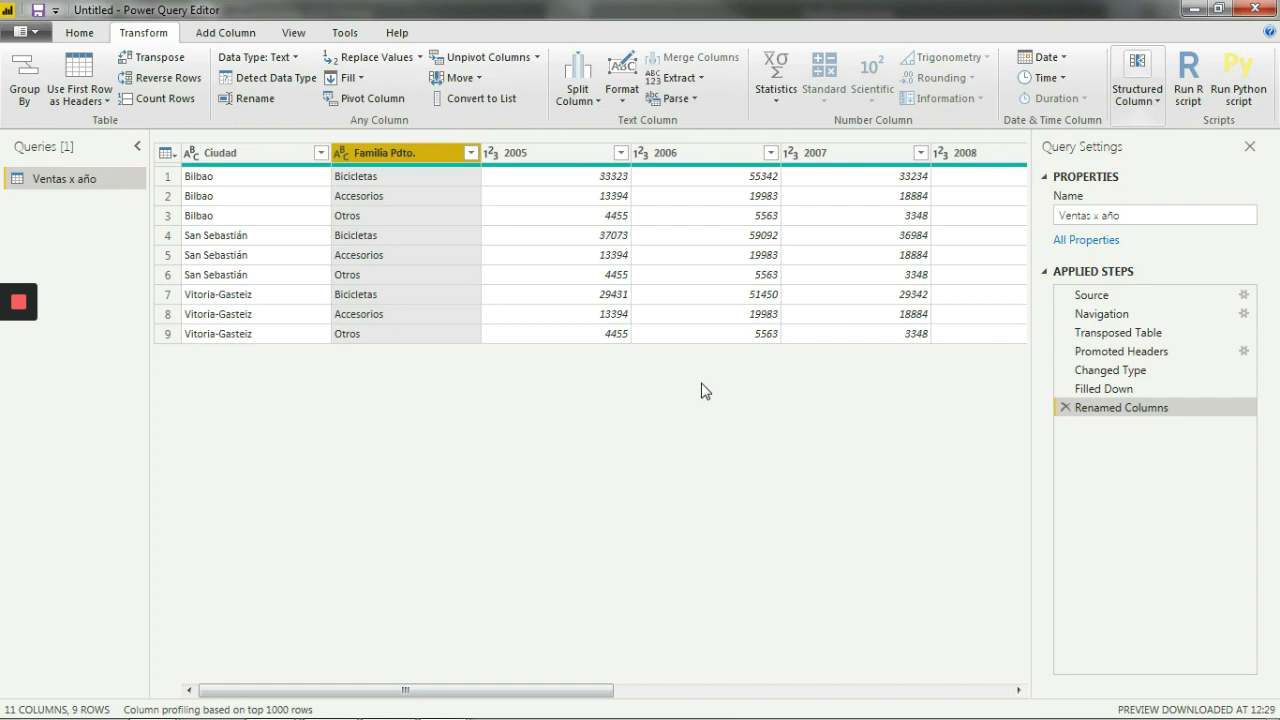
Unpivot all the year columns from 2005 through 2013 into attribute and value pairs.
click(557, 153)
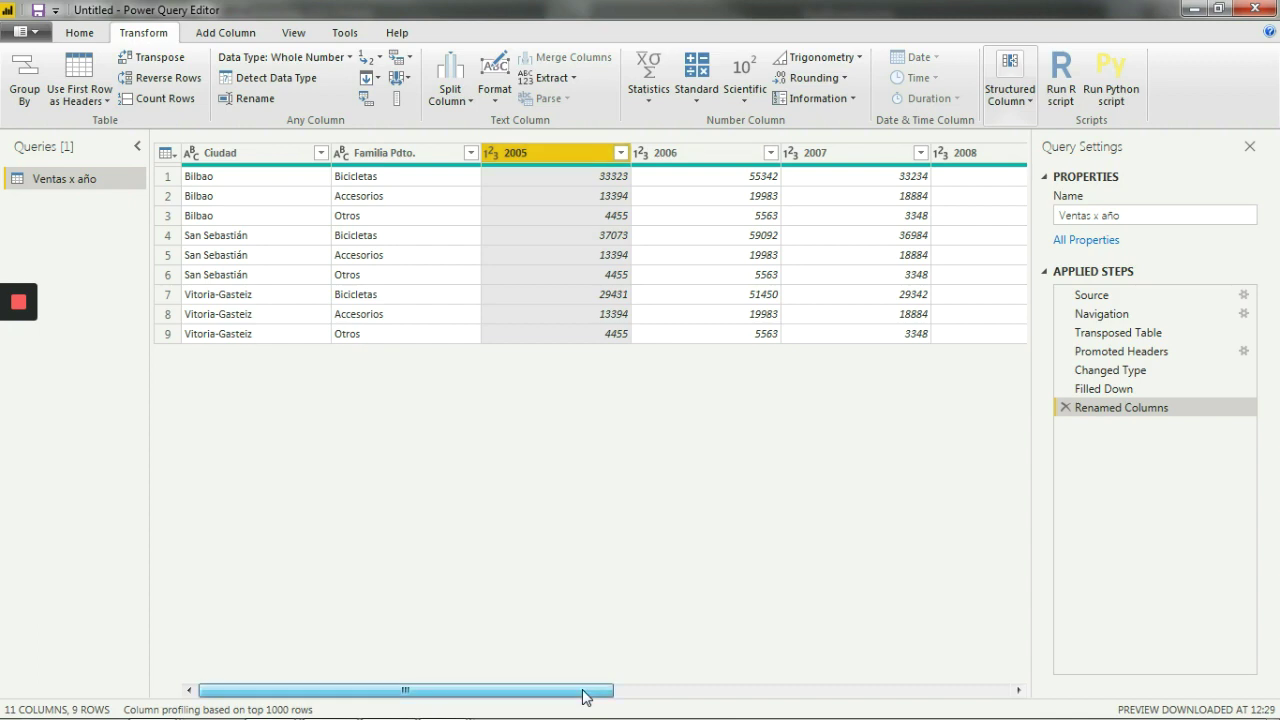
drag(584, 690, 1000, 690)
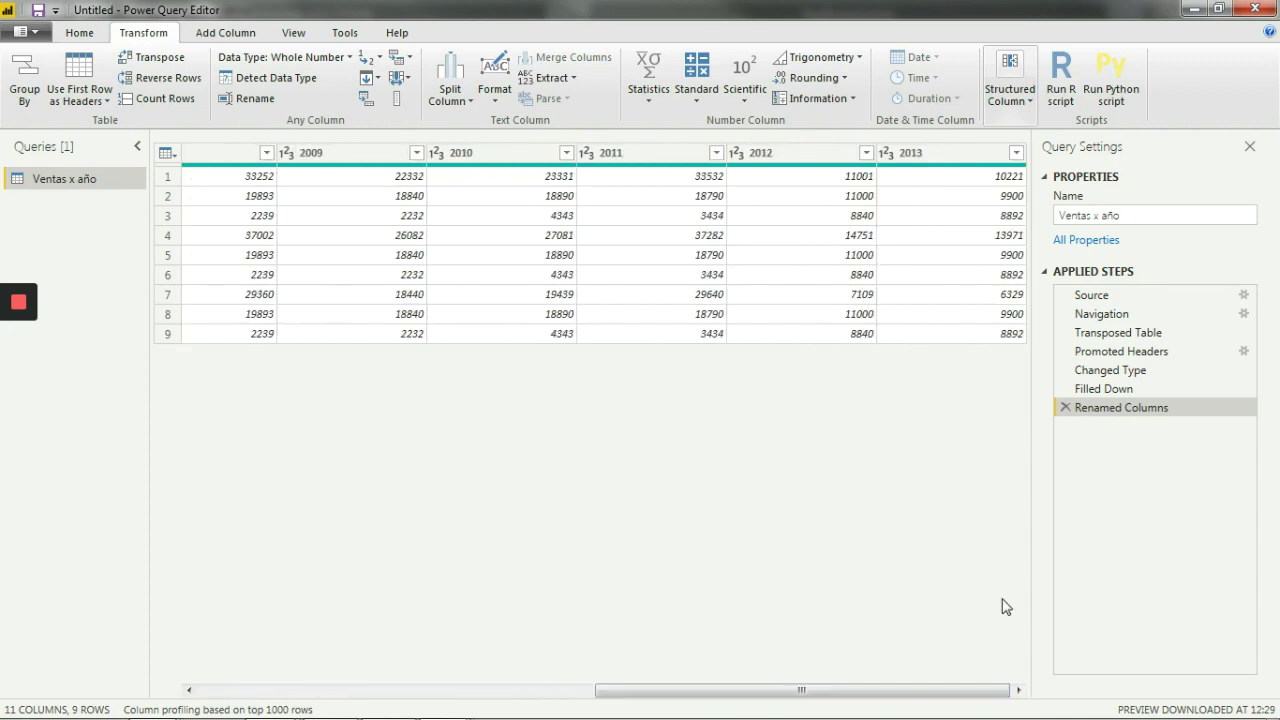
shift+click(954, 152)
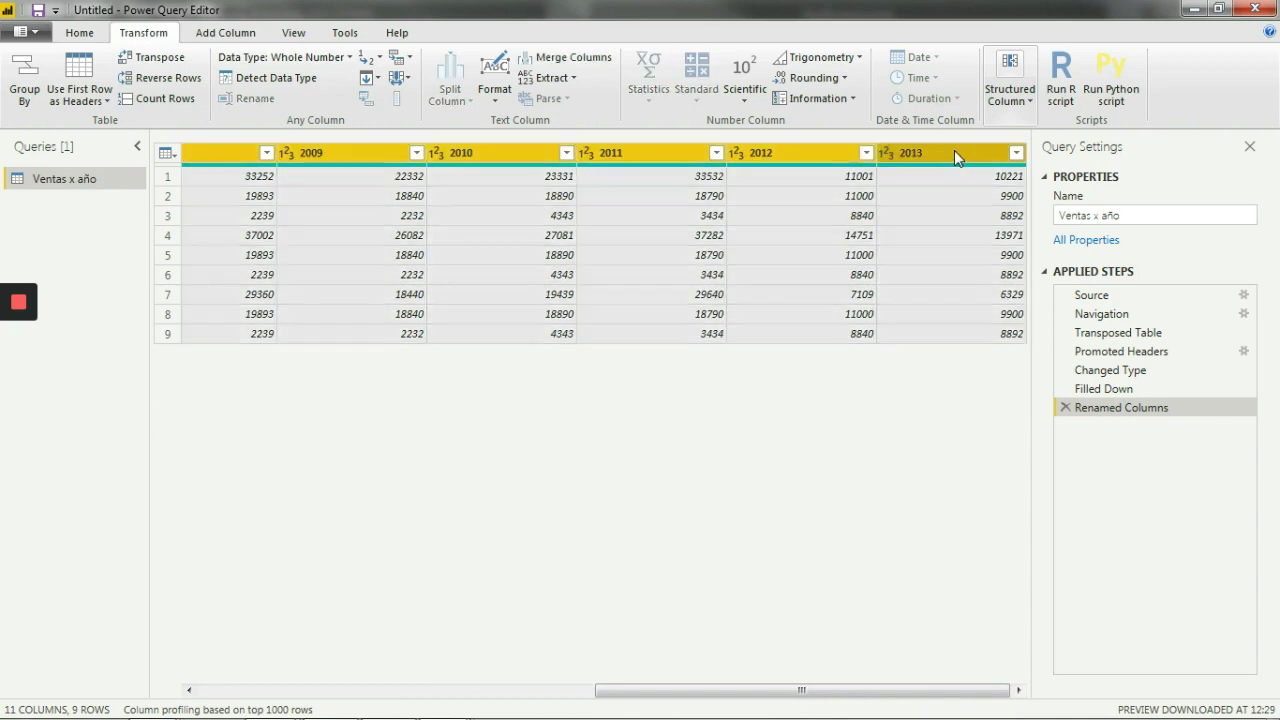
drag(957, 697, 560, 697)
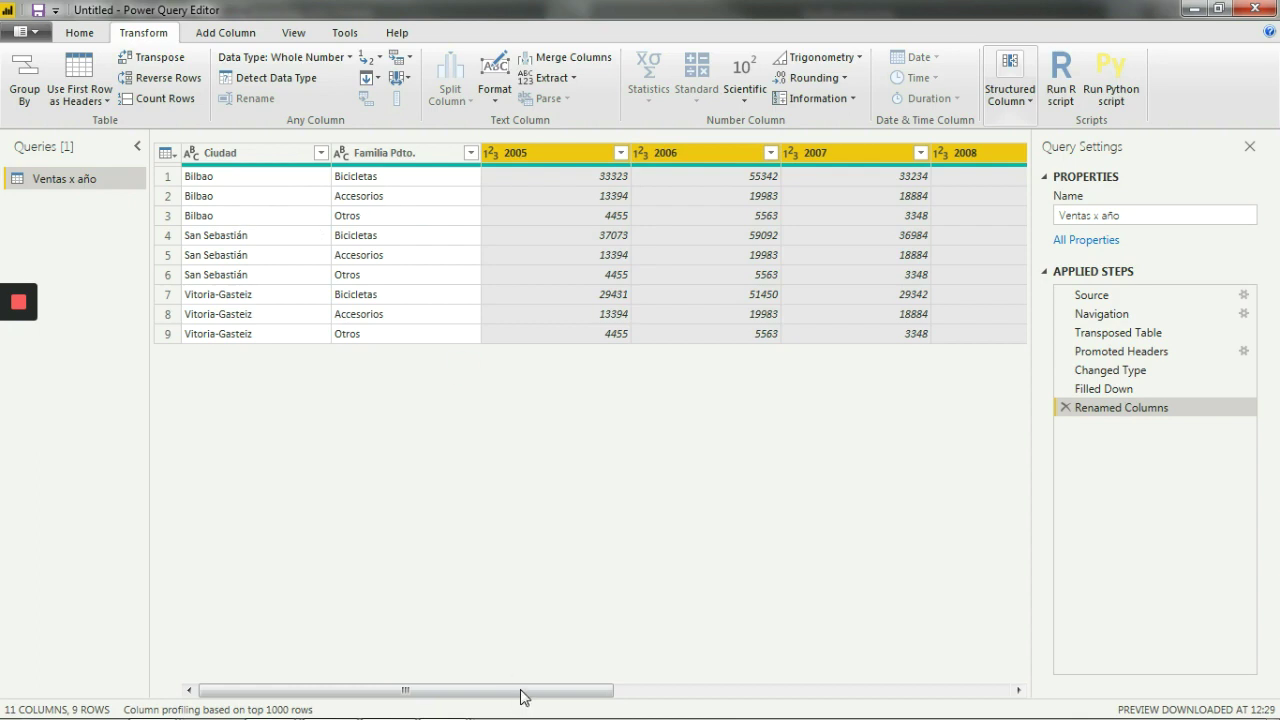
drag(521, 697, 430, 690)
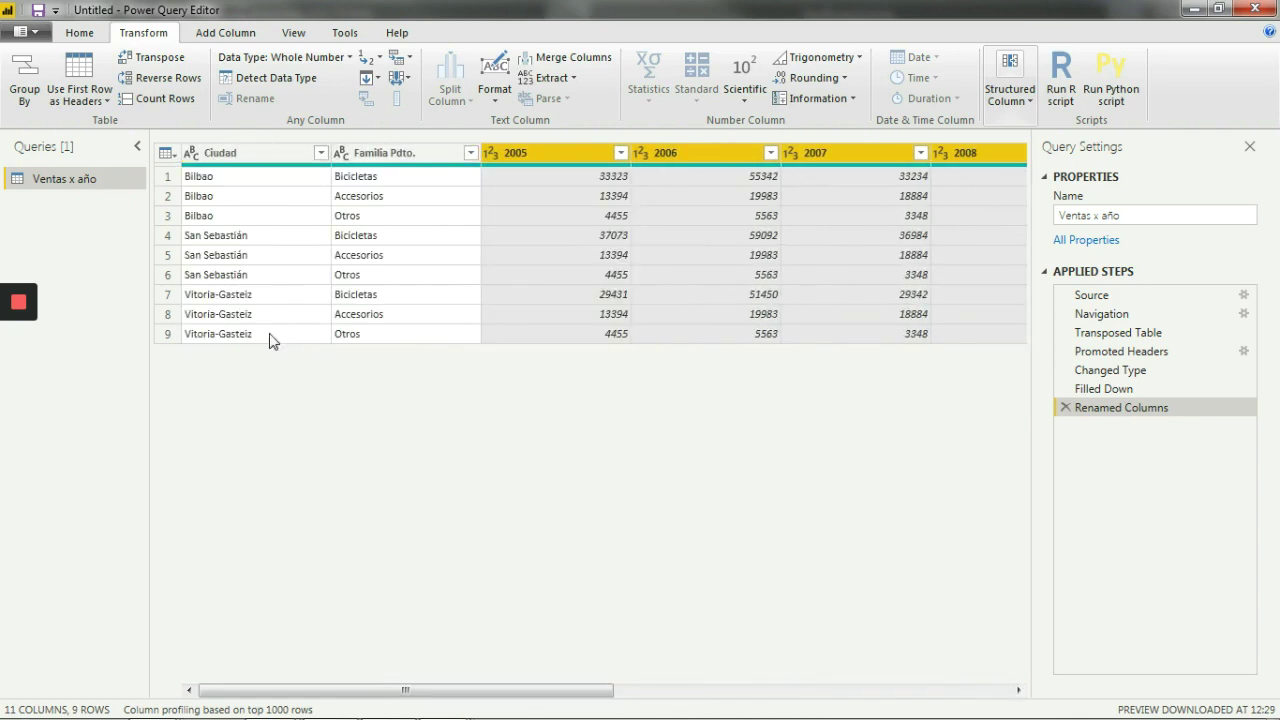
click(399, 62)
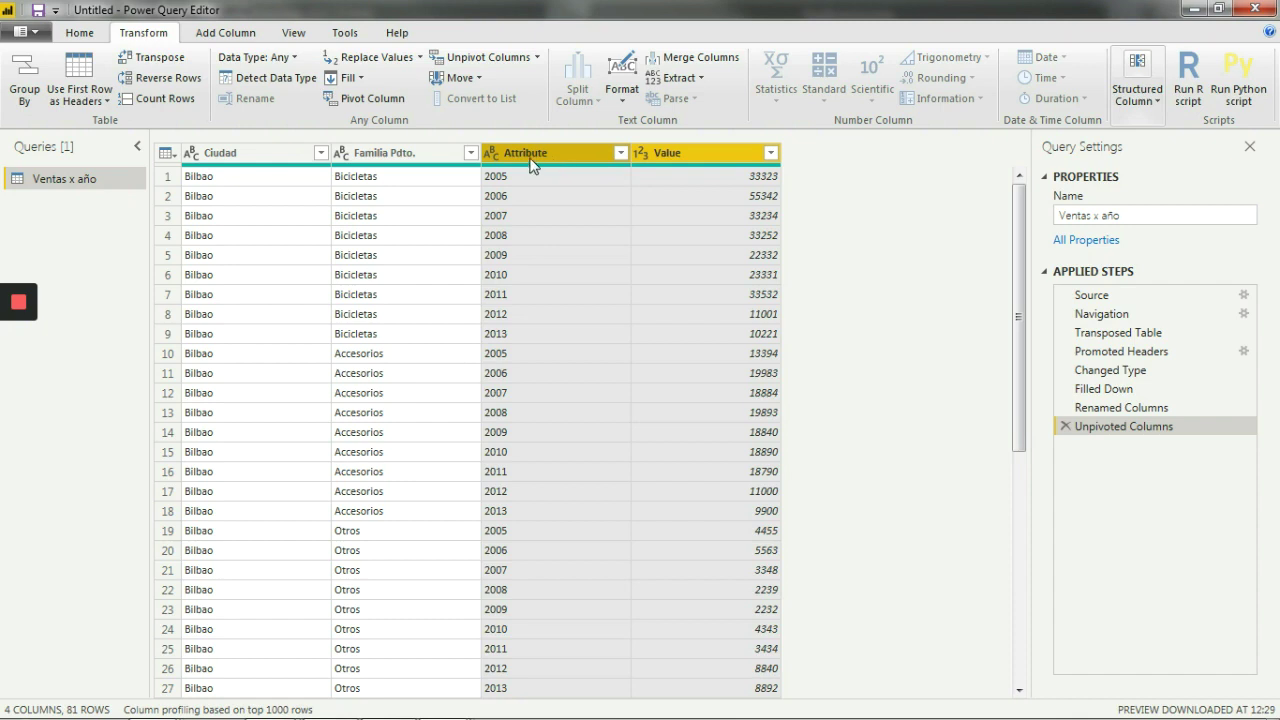
Rename the Attribute column as "Año" and the Value column as "Valor".
click(79, 32)
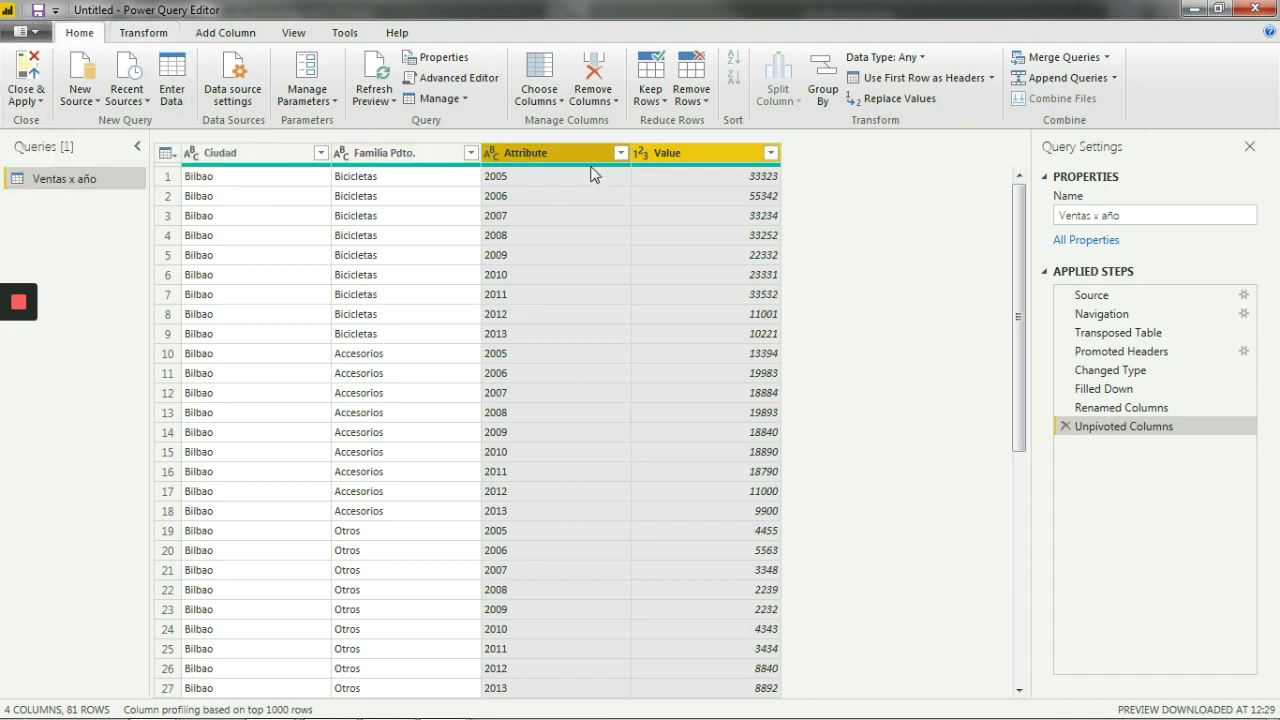
mouse_move(591, 174)
double_click(557, 158)
text(A)
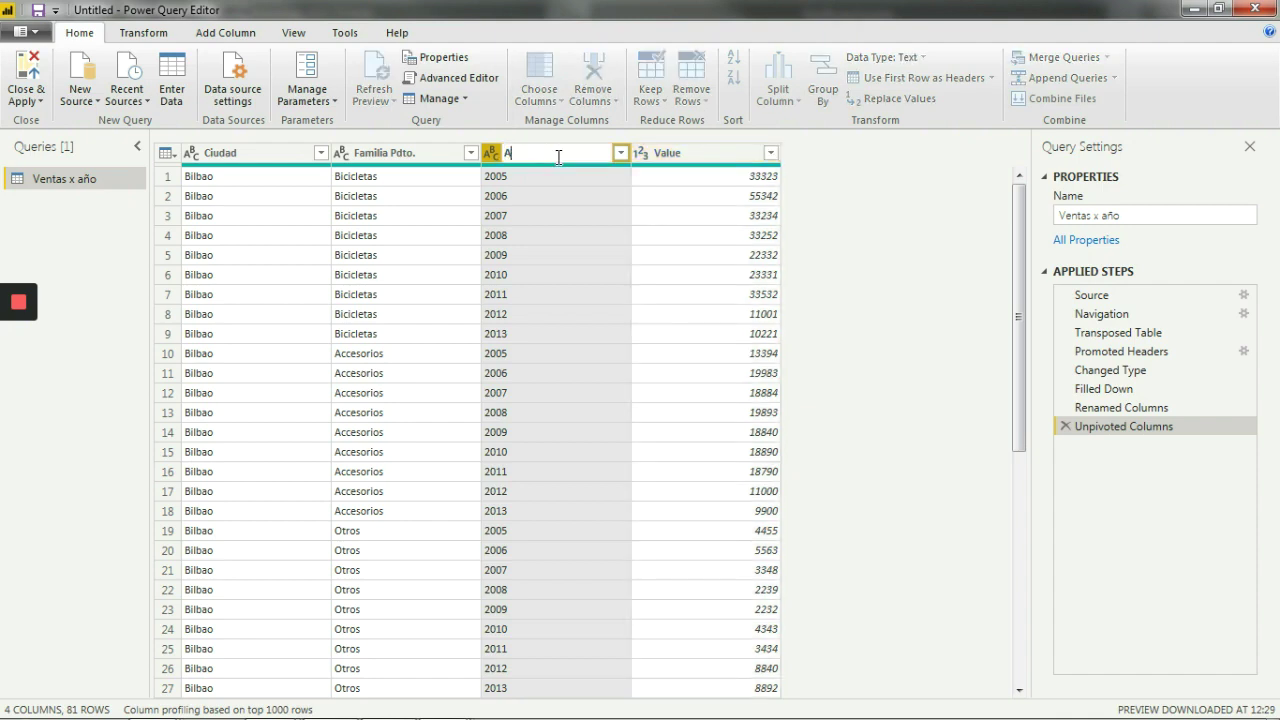
text(ño)
key(Return)
double_click(698, 158)
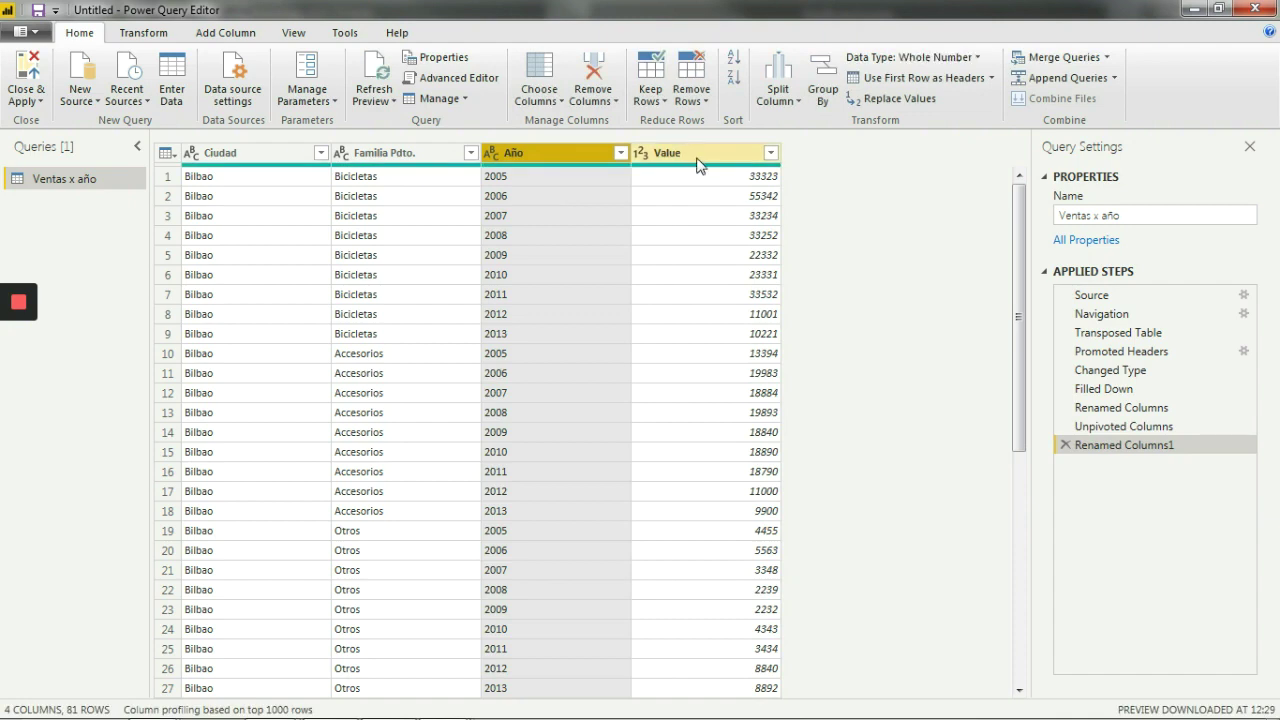
text(Va)
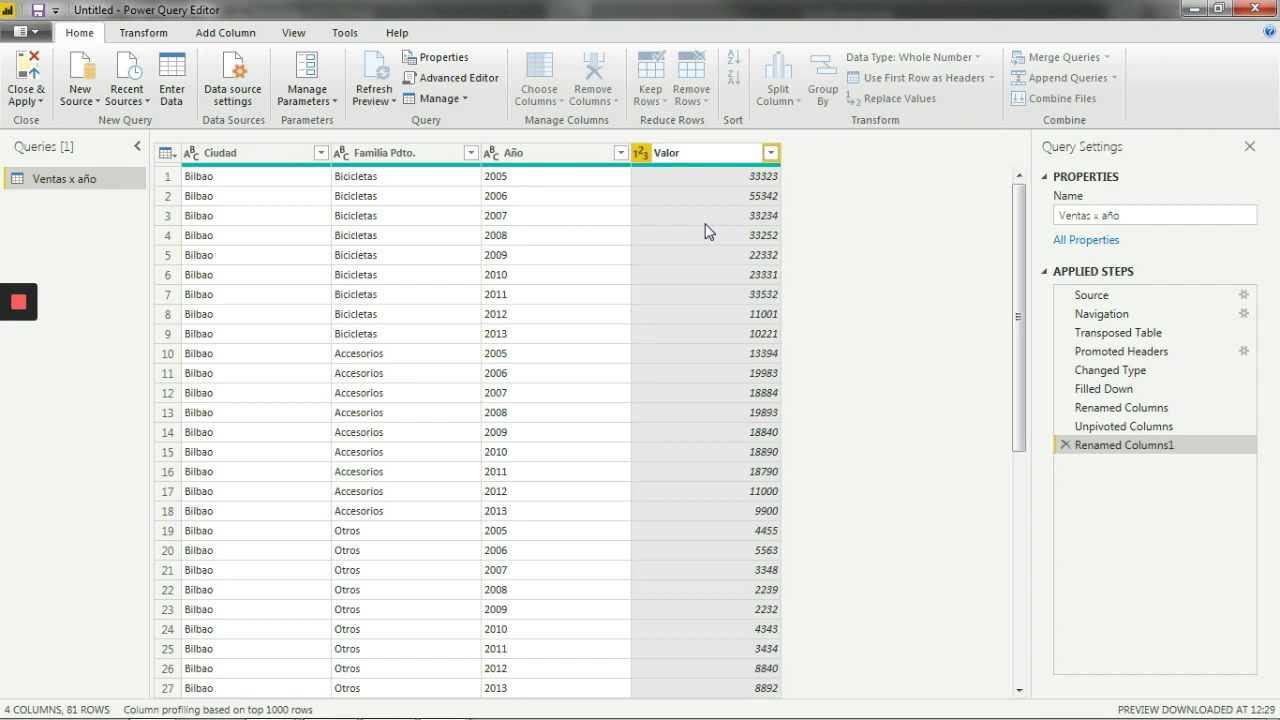
key(Return)
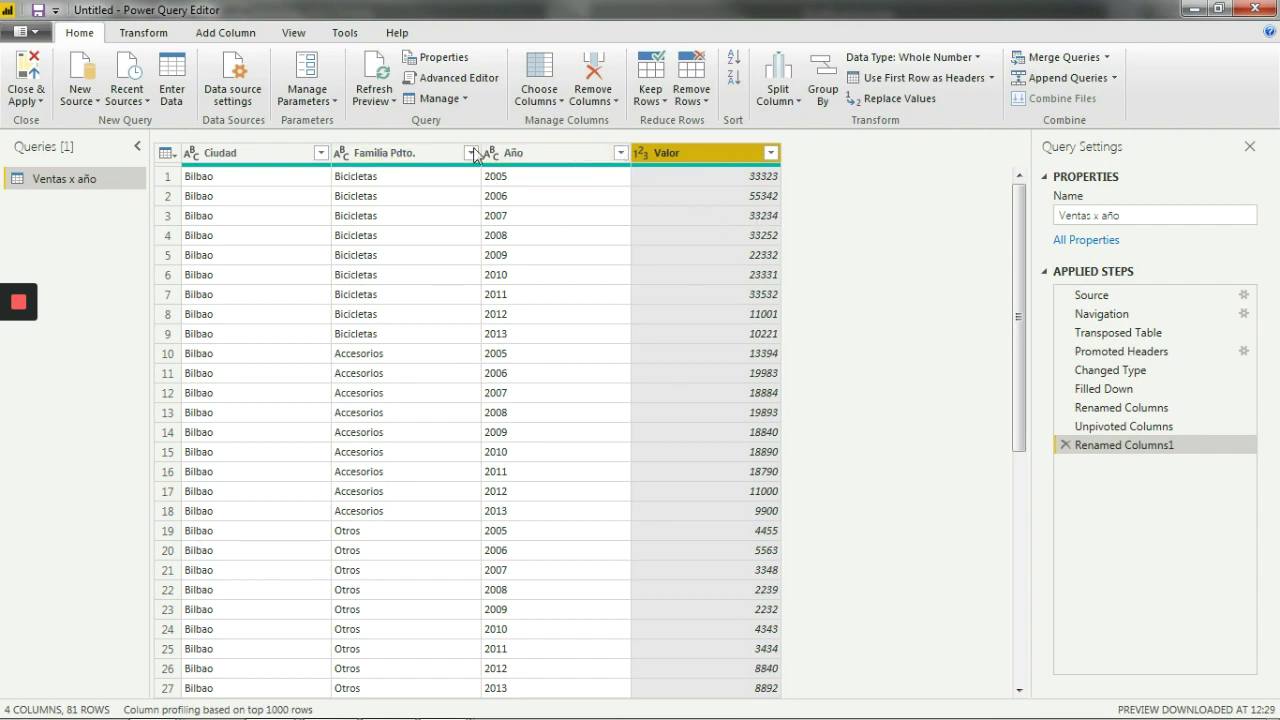
Change the data type of the Año column to Whole Number.
click(540, 163)
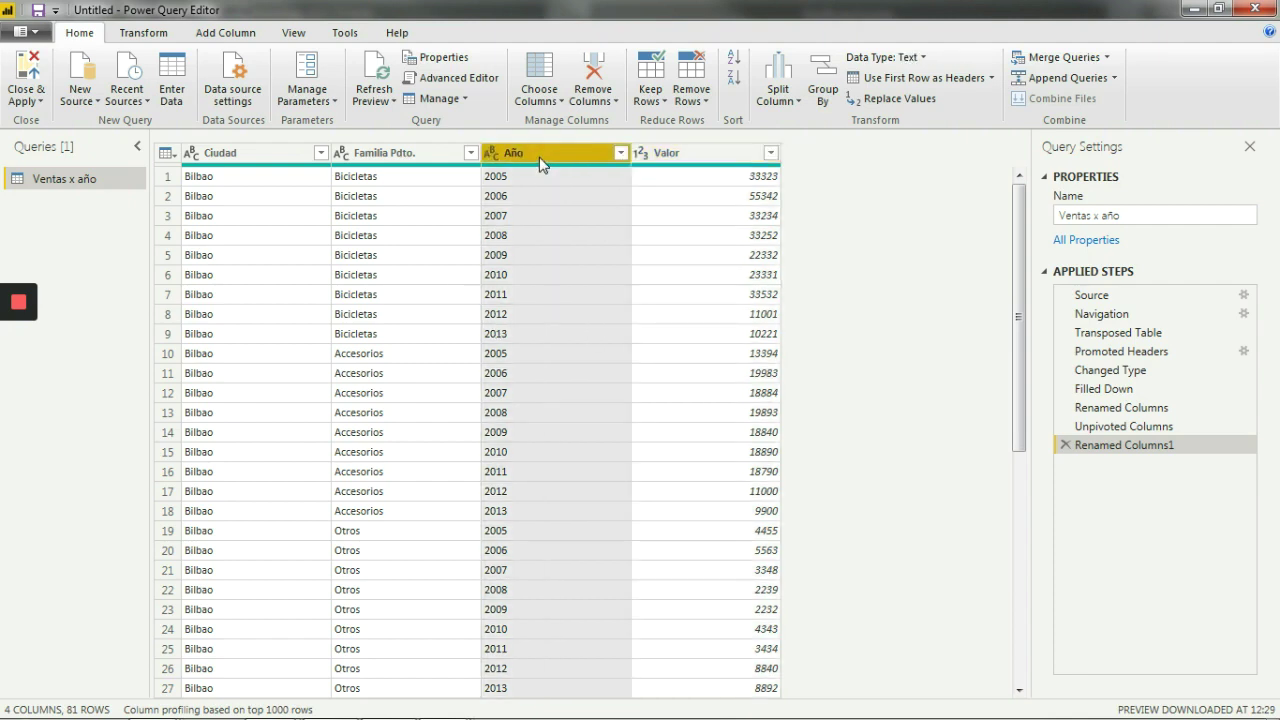
right_click(540, 163)
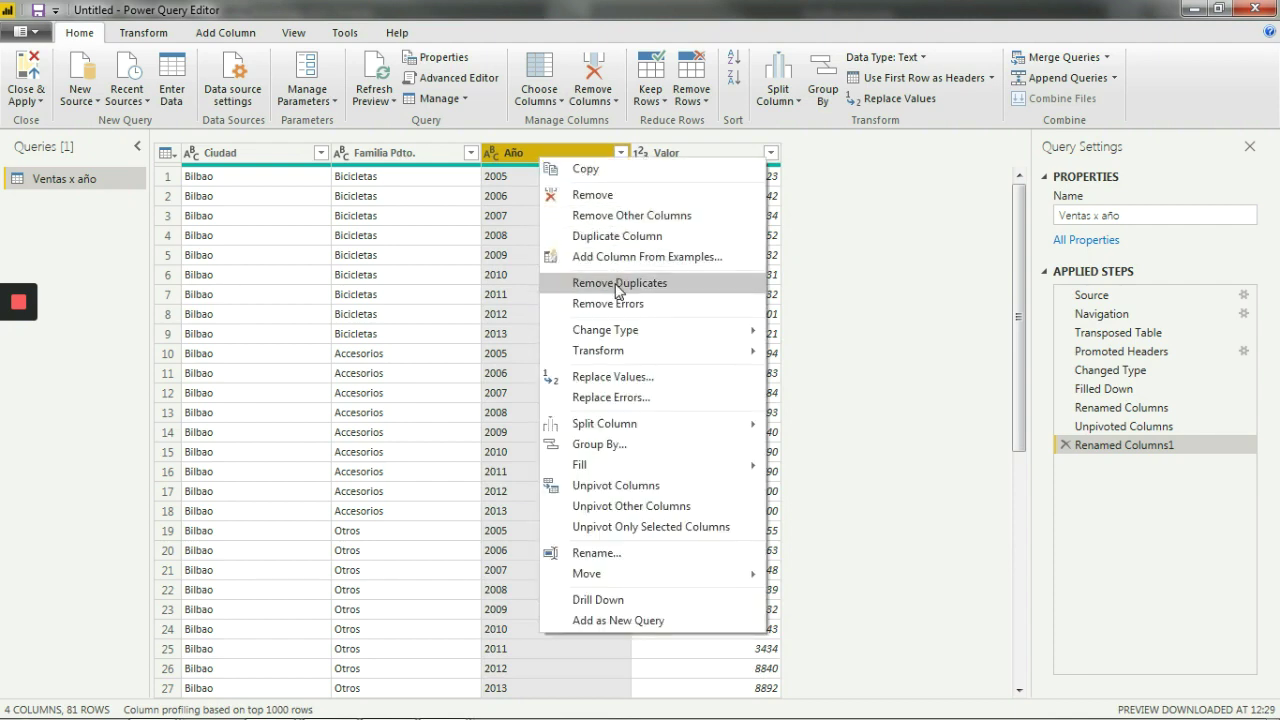
mouse_move(632, 334)
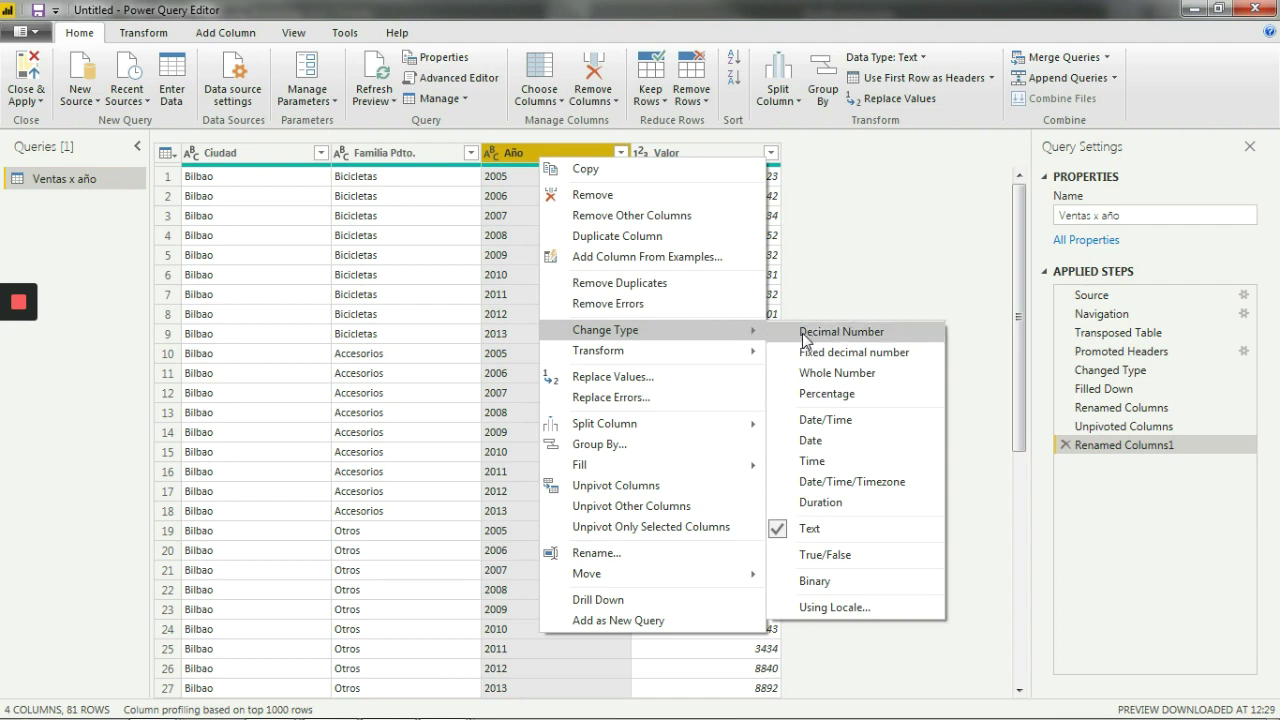
click(876, 375)
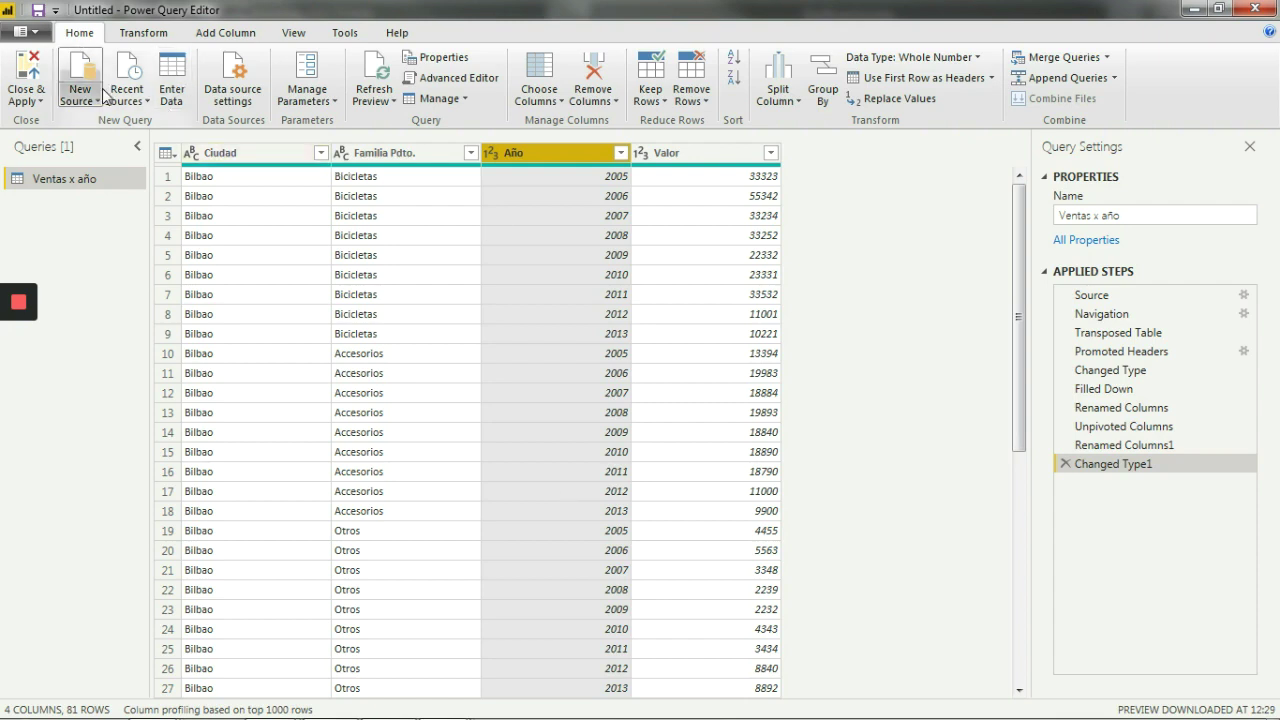
Close the query editor with the pending query changes applied to the report, and collapse the Filters pane.
click(30, 70)
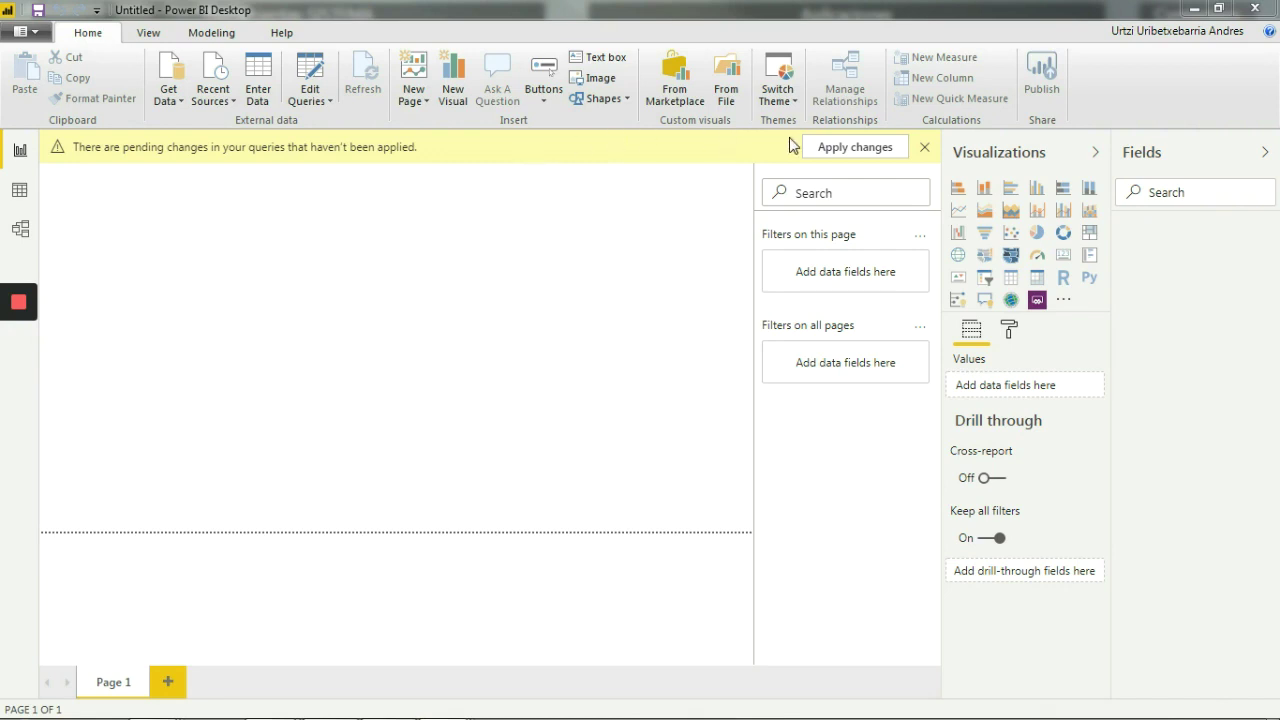
click(874, 158)
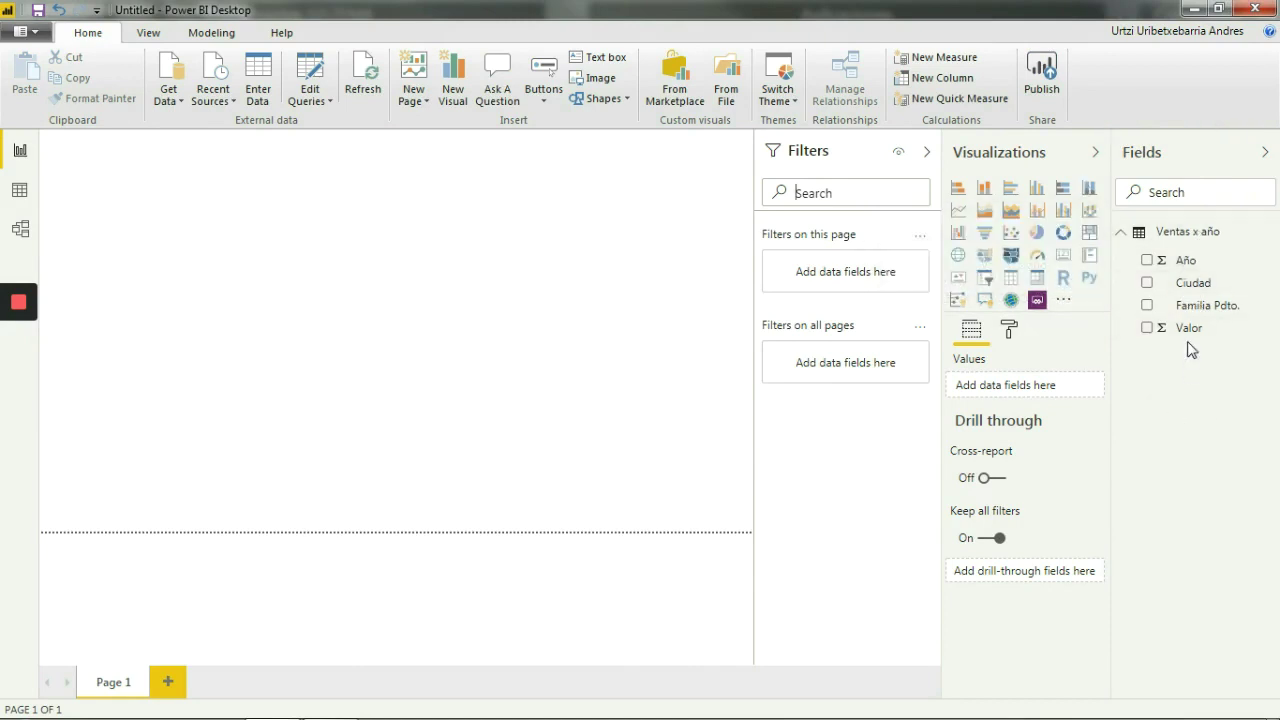
click(926, 151)
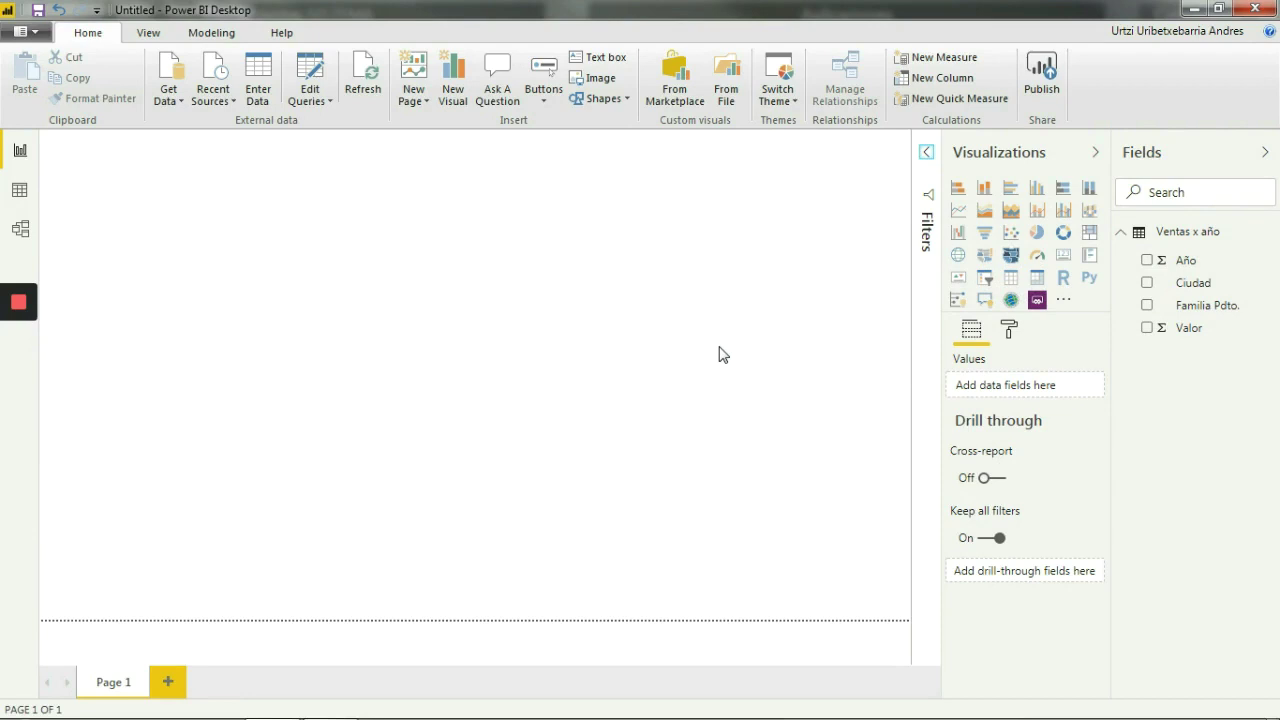
Add a line chart enlarged over about half of the report page, with Año as the axis and Valor as the values.
click(958, 210)
drag(236, 318, 508, 494)
drag(385, 437, 378, 493)
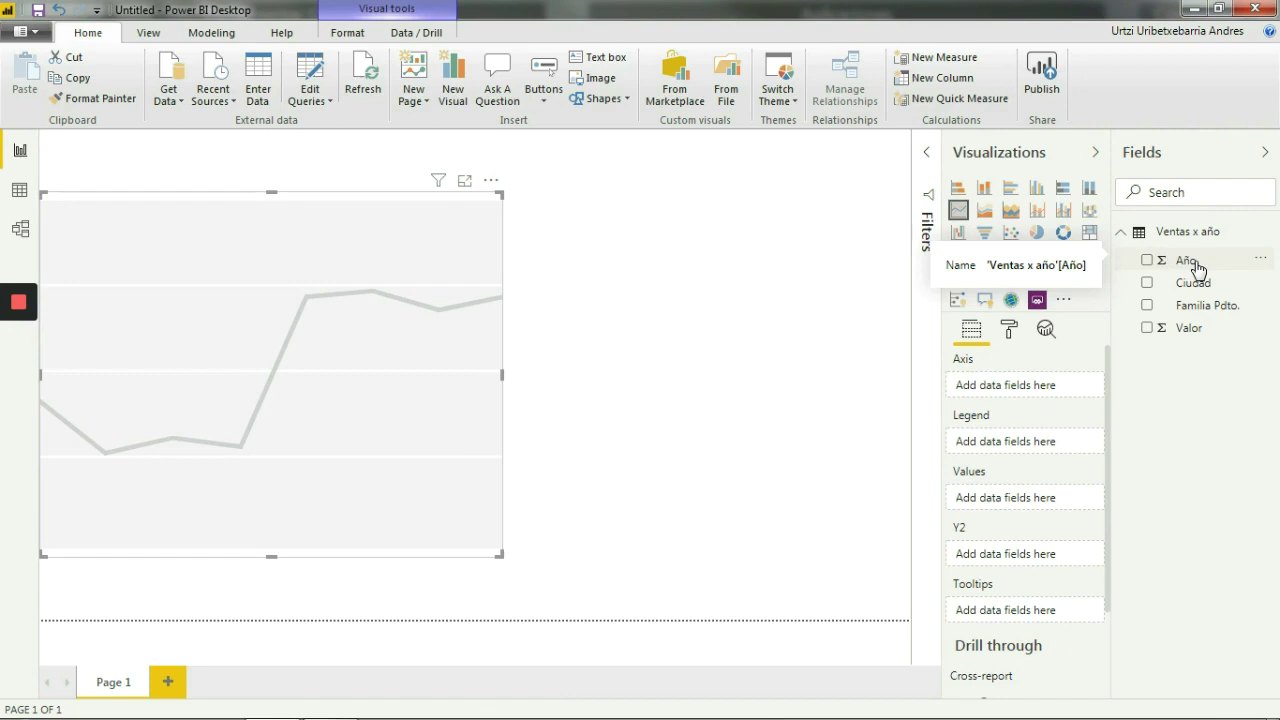
drag(1197, 270, 1034, 388)
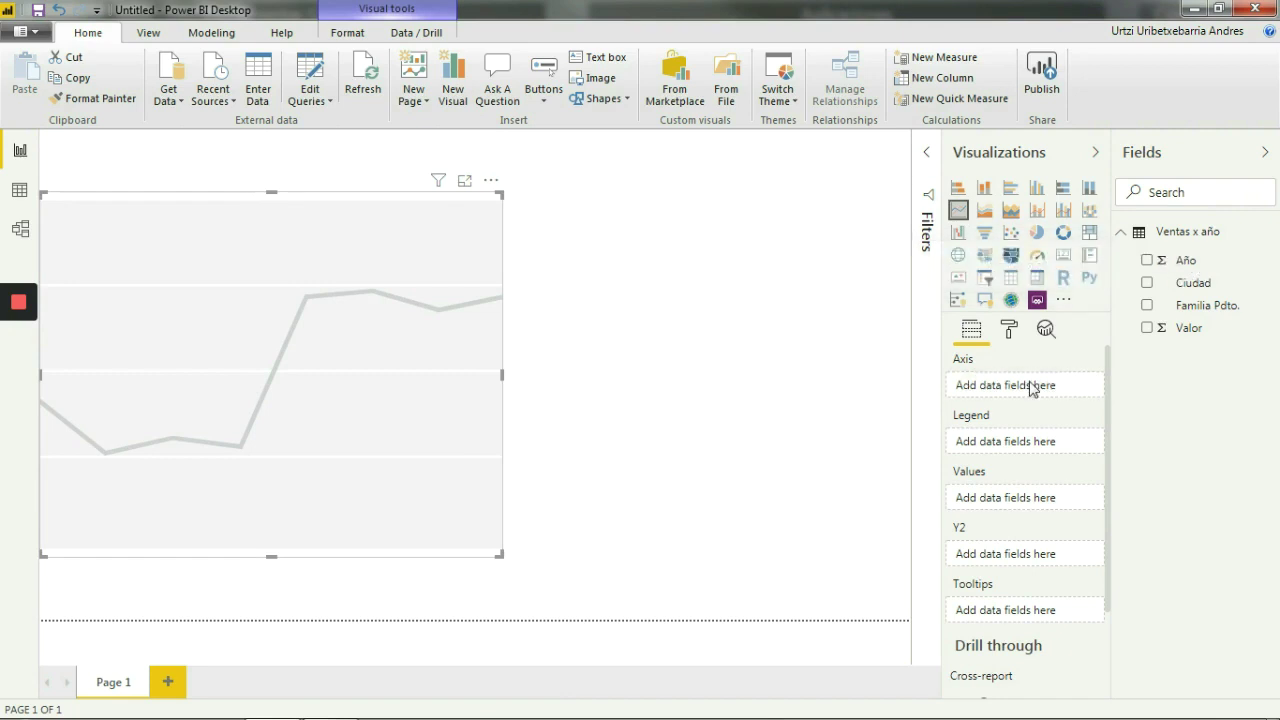
drag(1189, 335, 1002, 512)
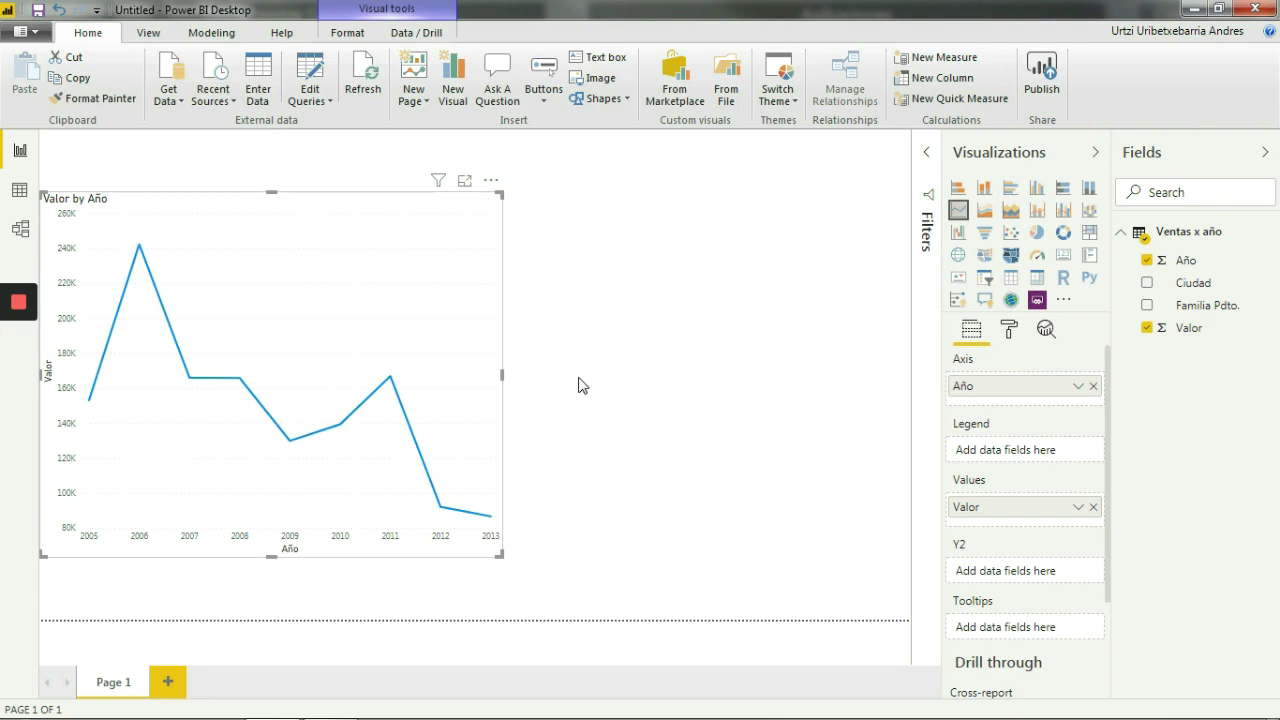
Add a map visual beside the line chart, with Ciudad as the location and Valor as the bubble size.
mouse_move(3, 440)
click(665, 238)
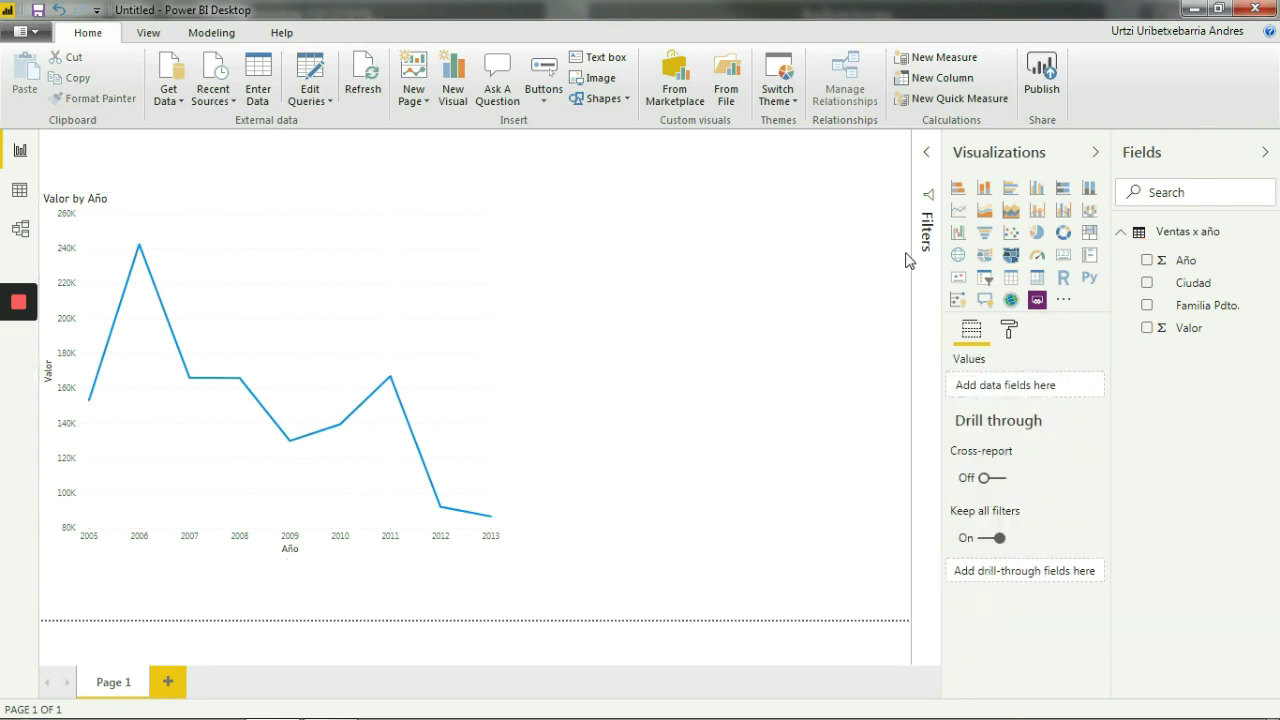
click(959, 254)
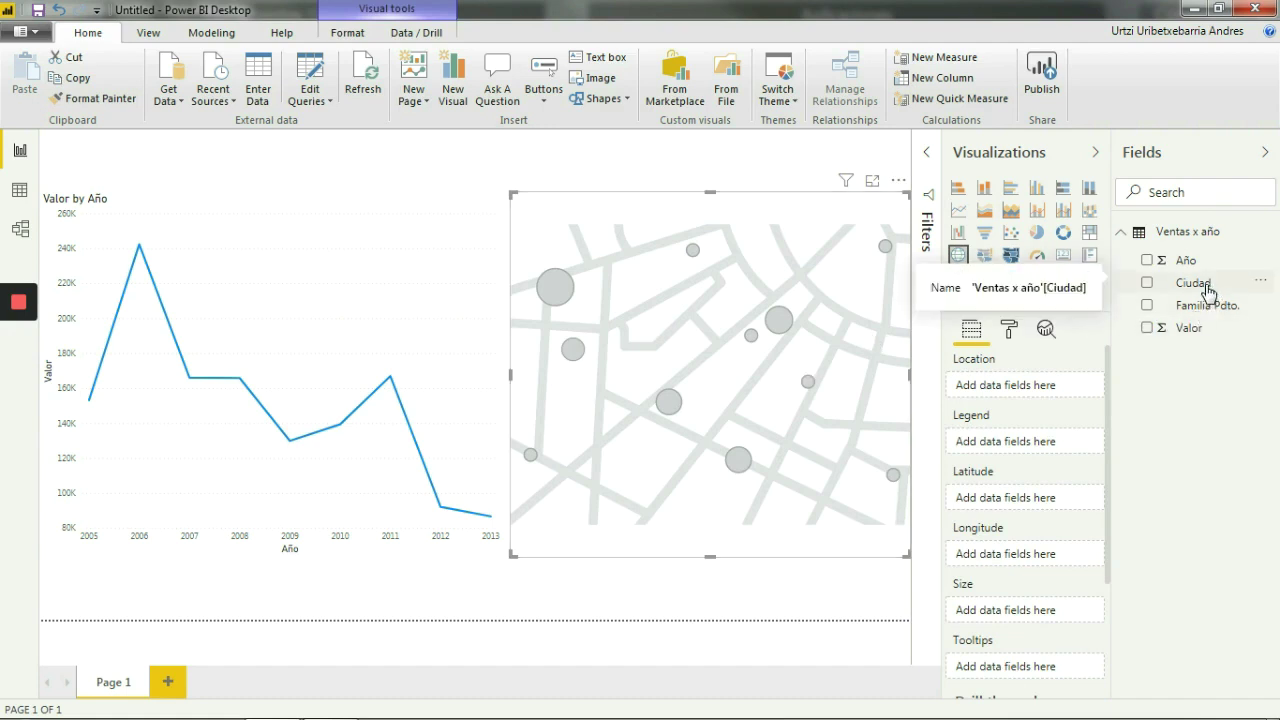
drag(1197, 288, 1033, 390)
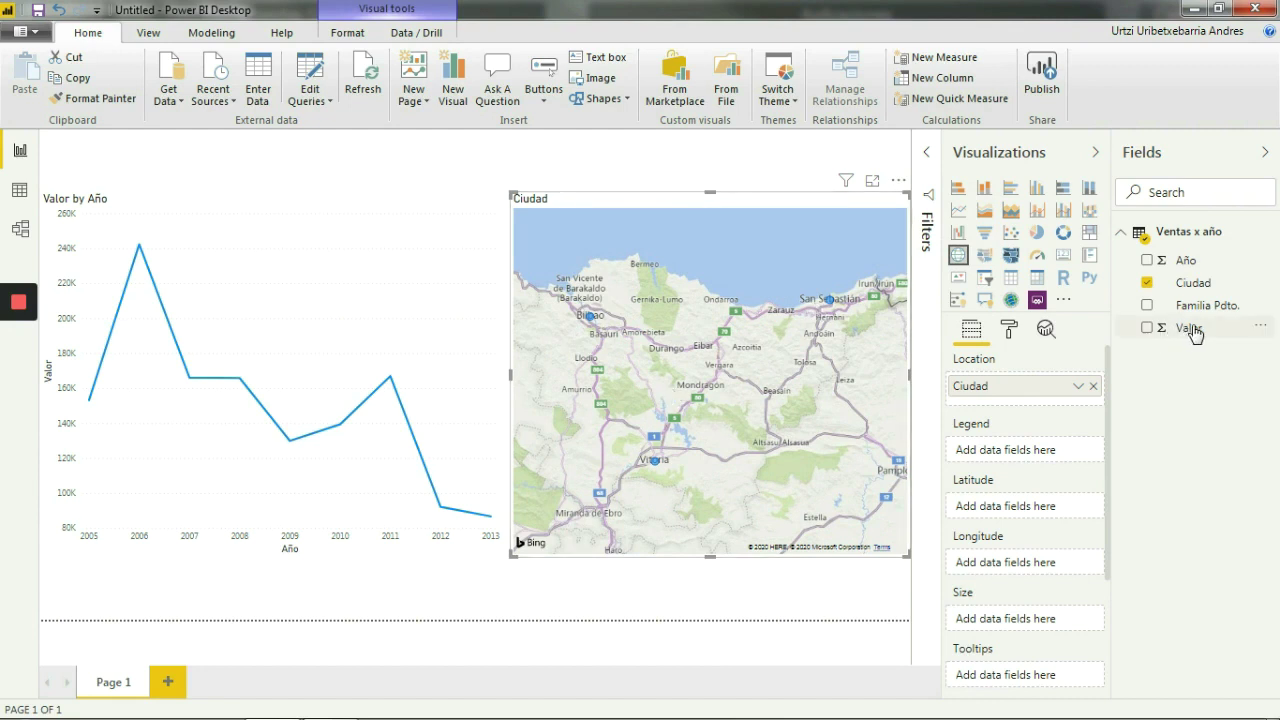
drag(1193, 332, 1019, 622)
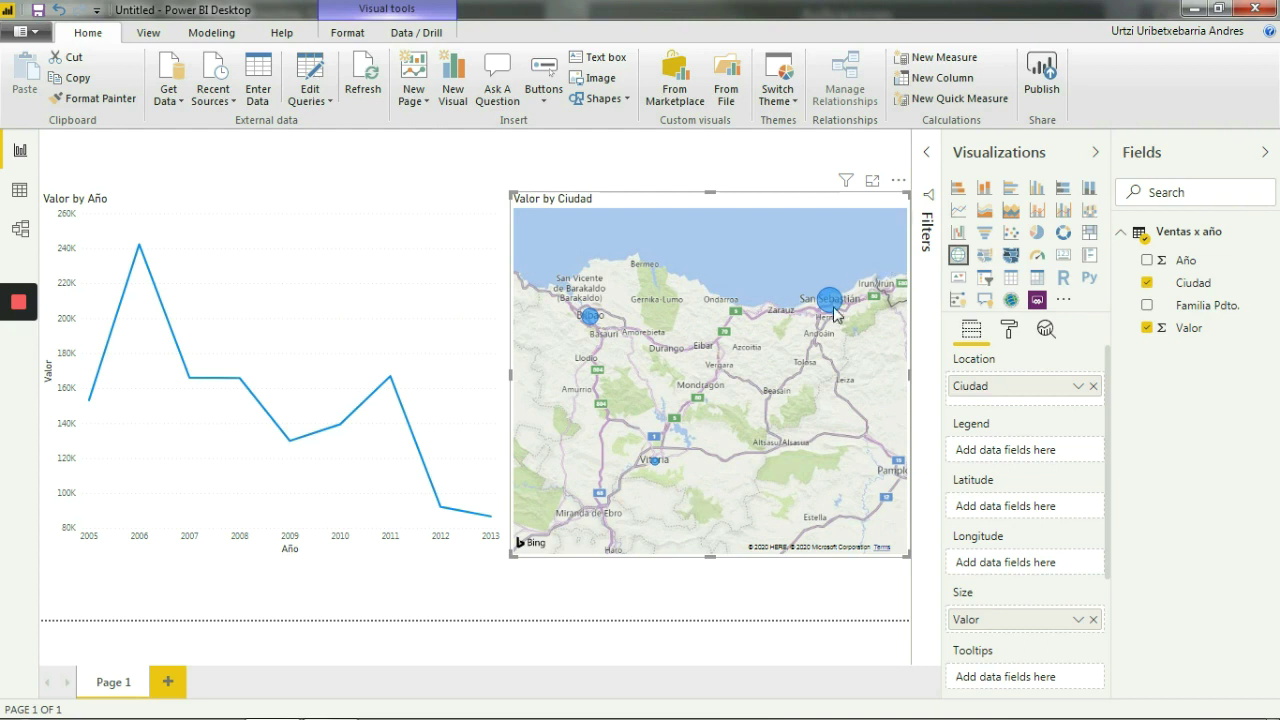
Cross-filter the line chart from the map by San Sebastián, Bilbao and Vitoria in turn to compare each city's yearly sales.
mouse_move(829, 306)
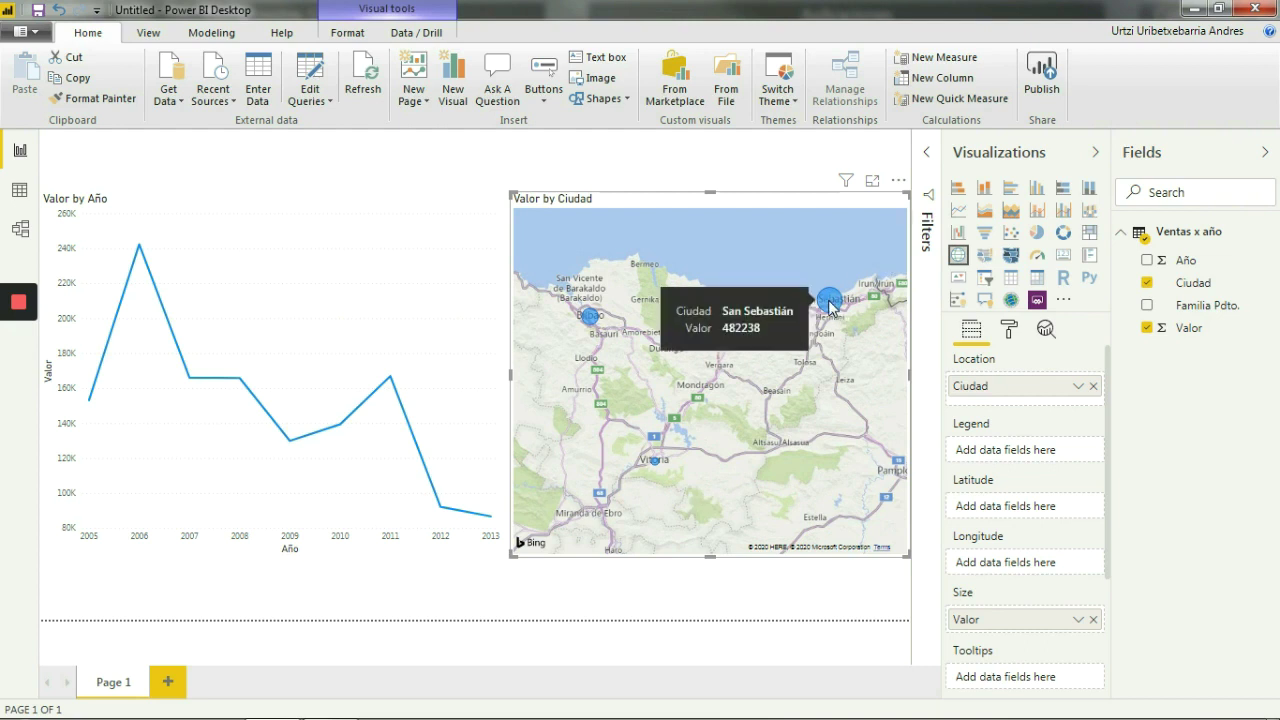
click(829, 306)
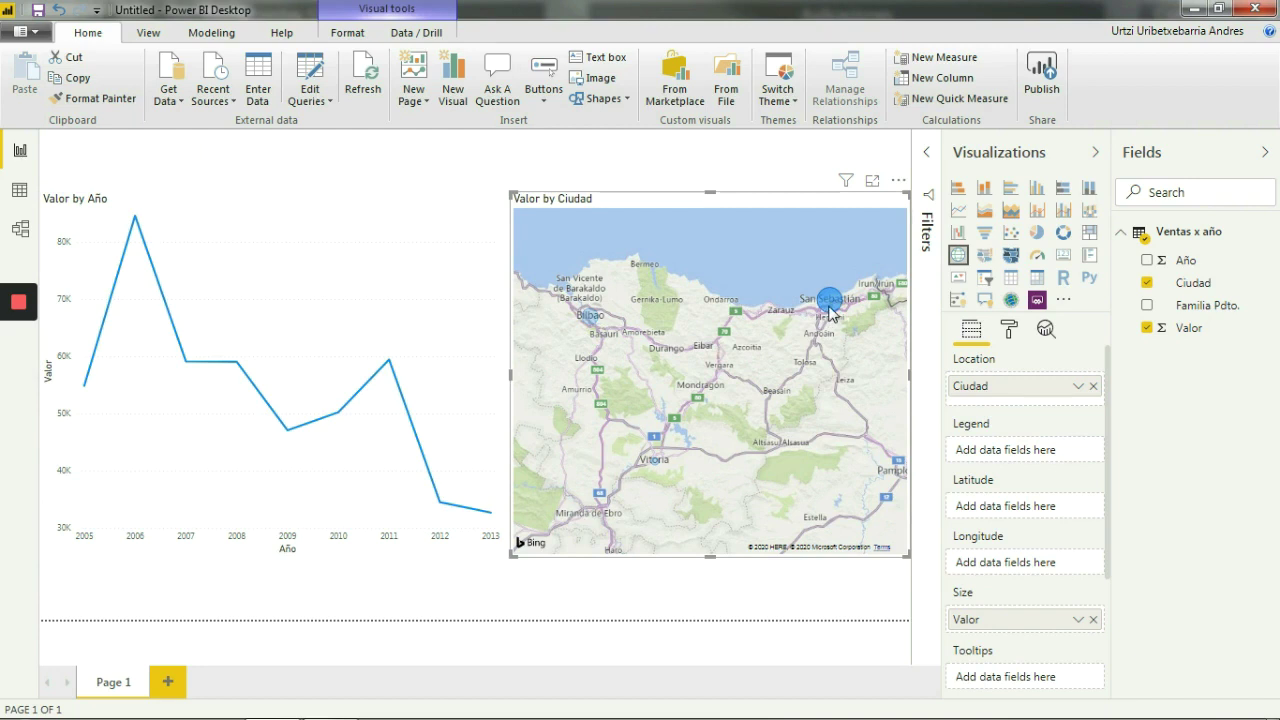
click(590, 318)
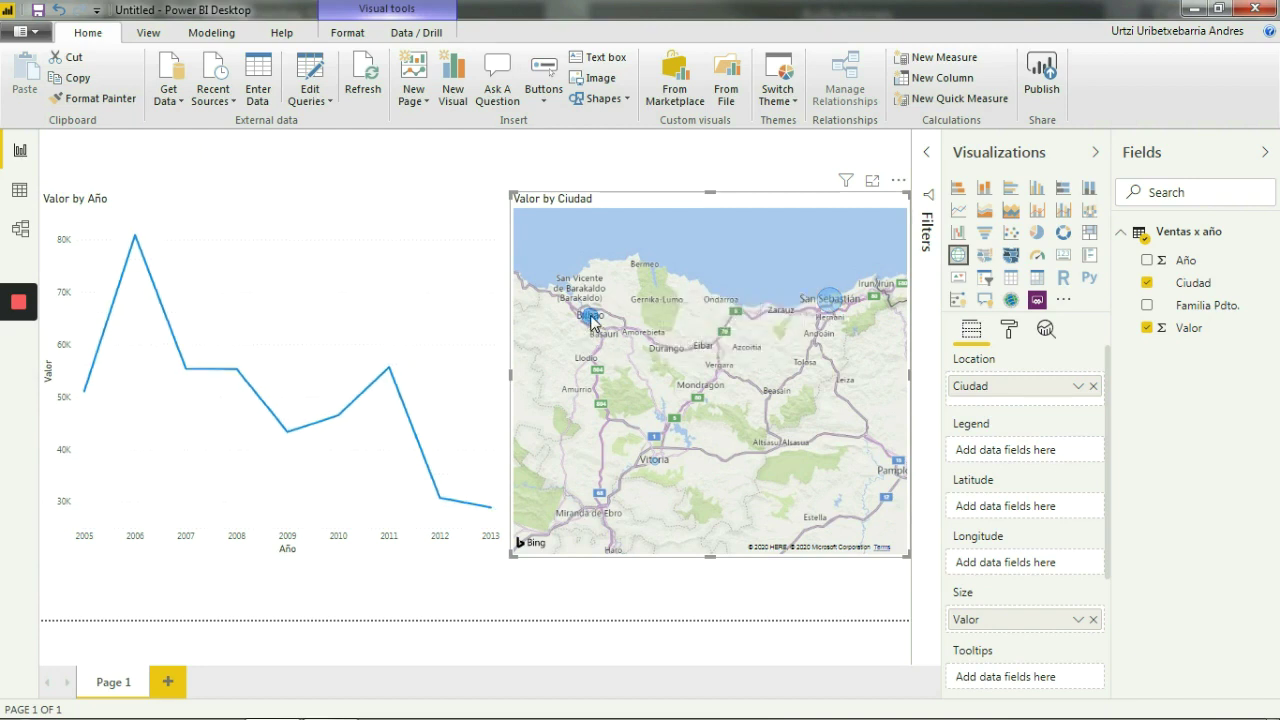
click(654, 465)
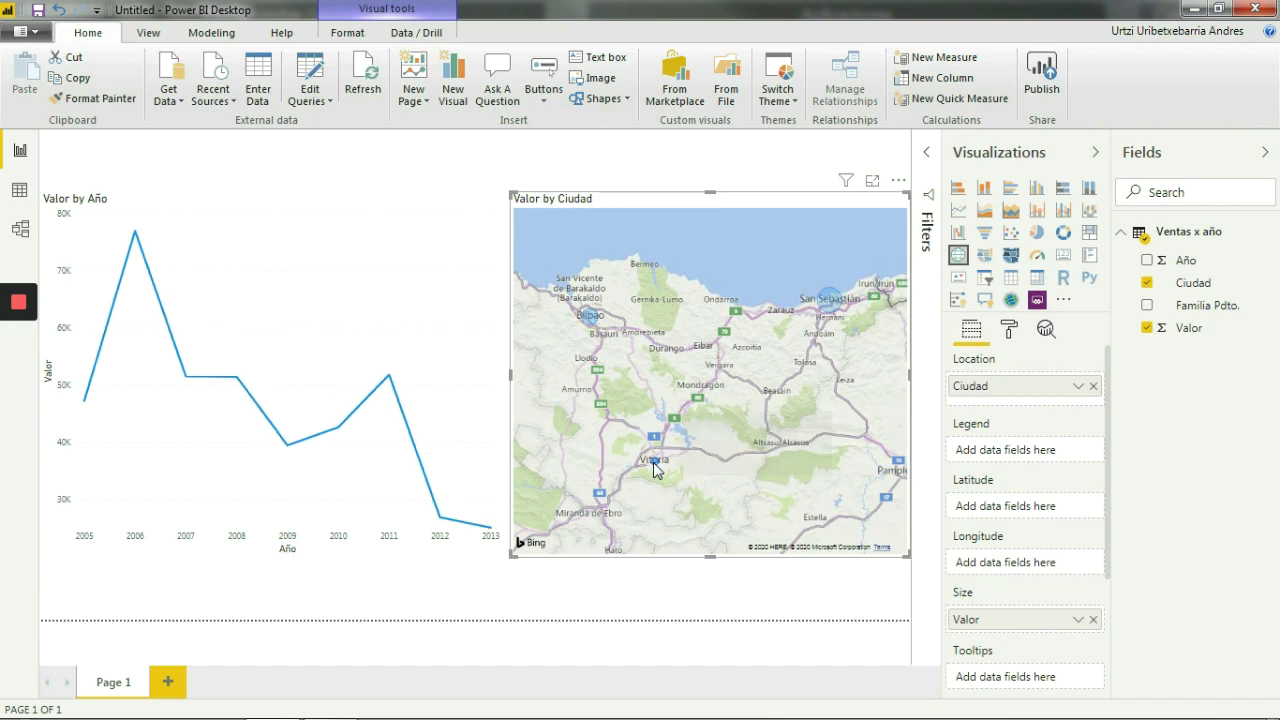
click(644, 584)
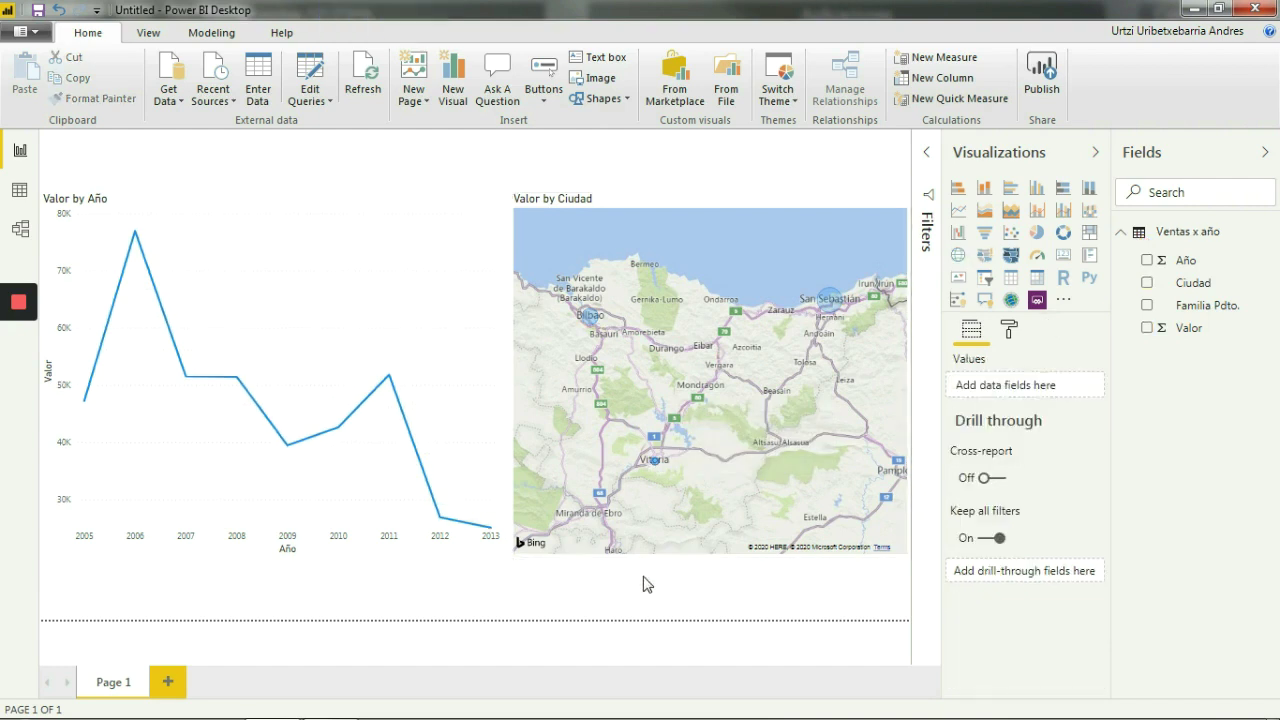